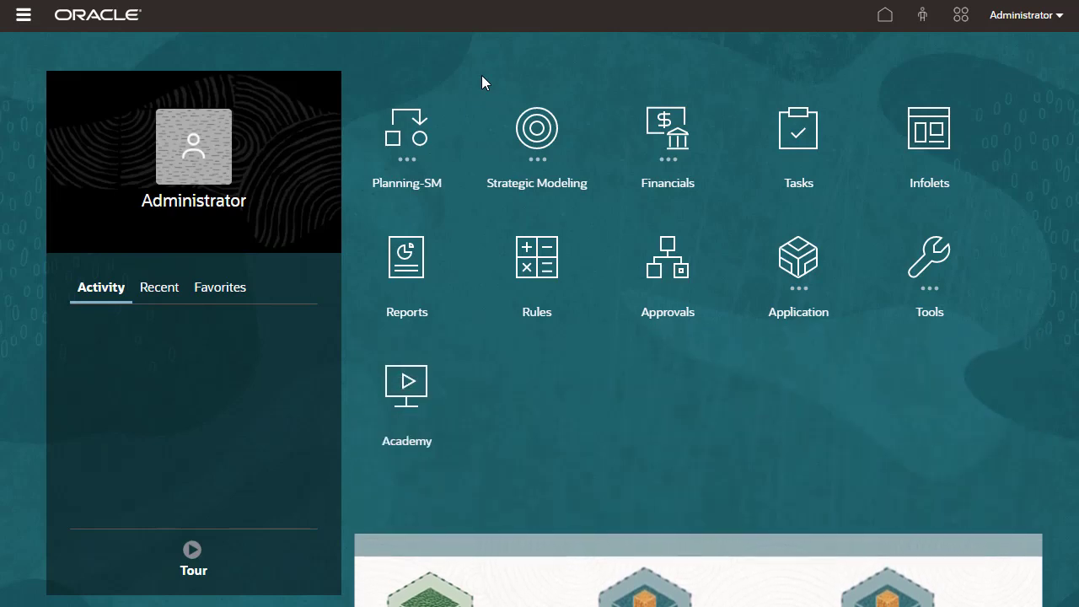
# Step: Open the USOperationsData data entry form from the Planning-SM card
pyautogui.click(395, 139)
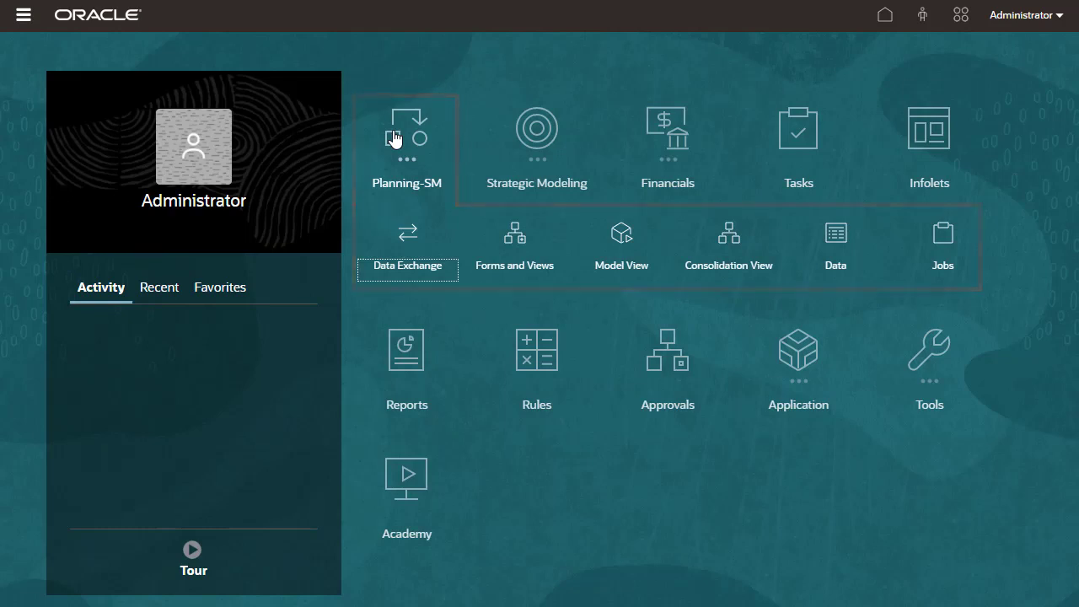
pyautogui.click(505, 240)
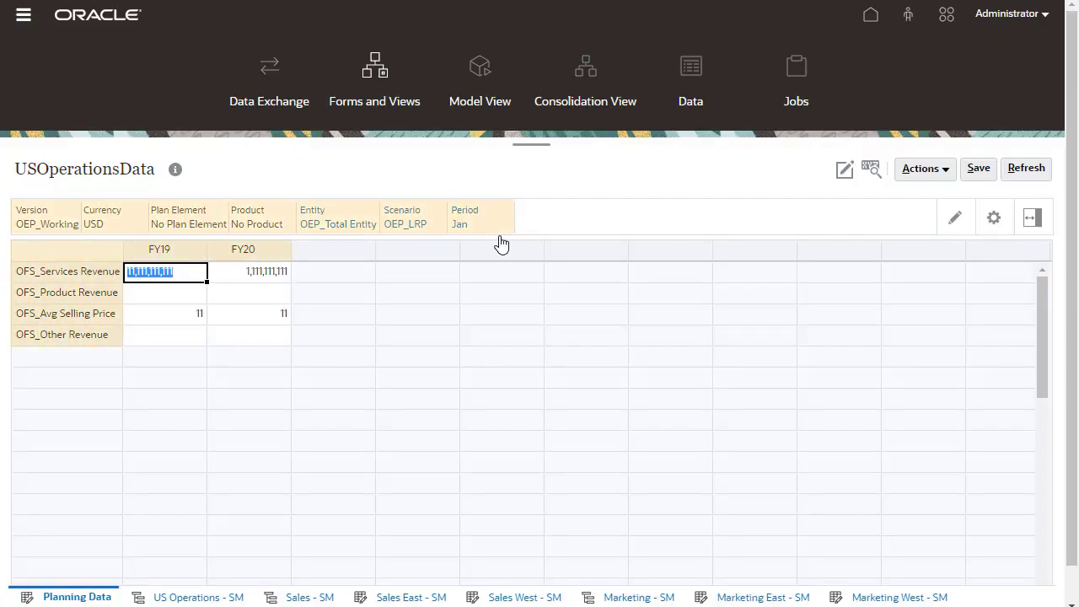
# Step: Enter FY19 and FY20 Services Revenue as 77,777,777,777 and 99,999,999,999
pyautogui.write('77777777777')
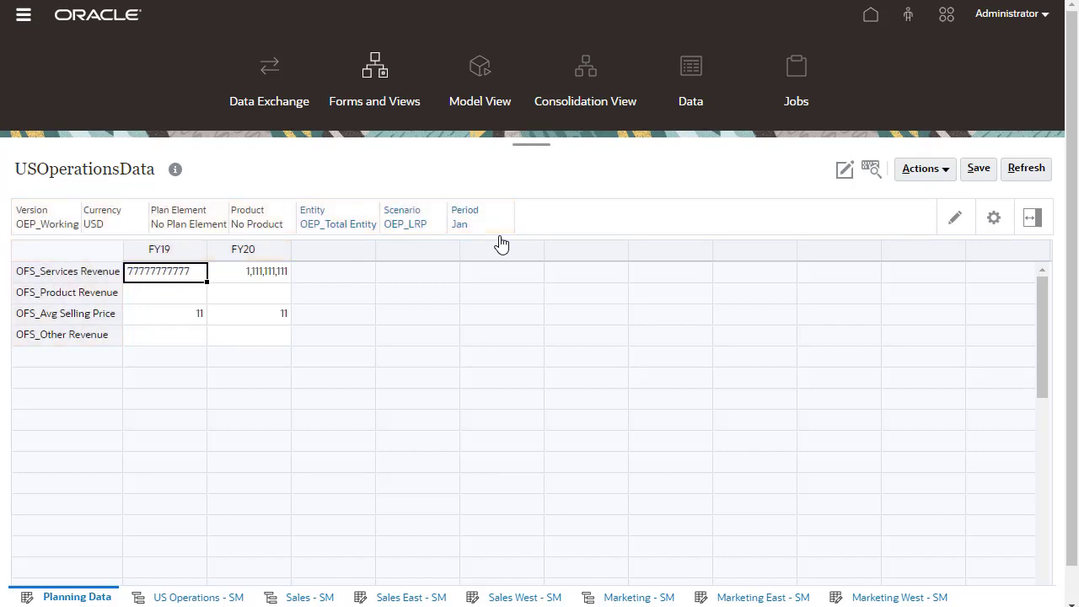
pyautogui.press('Tab')
pyautogui.write('9')
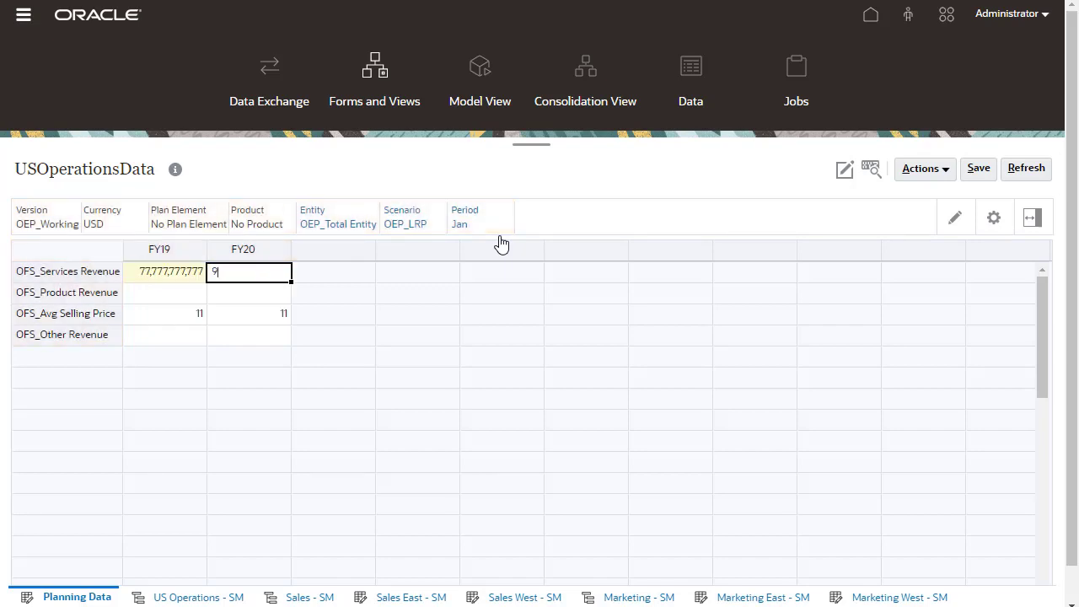
pyautogui.press('Tab')
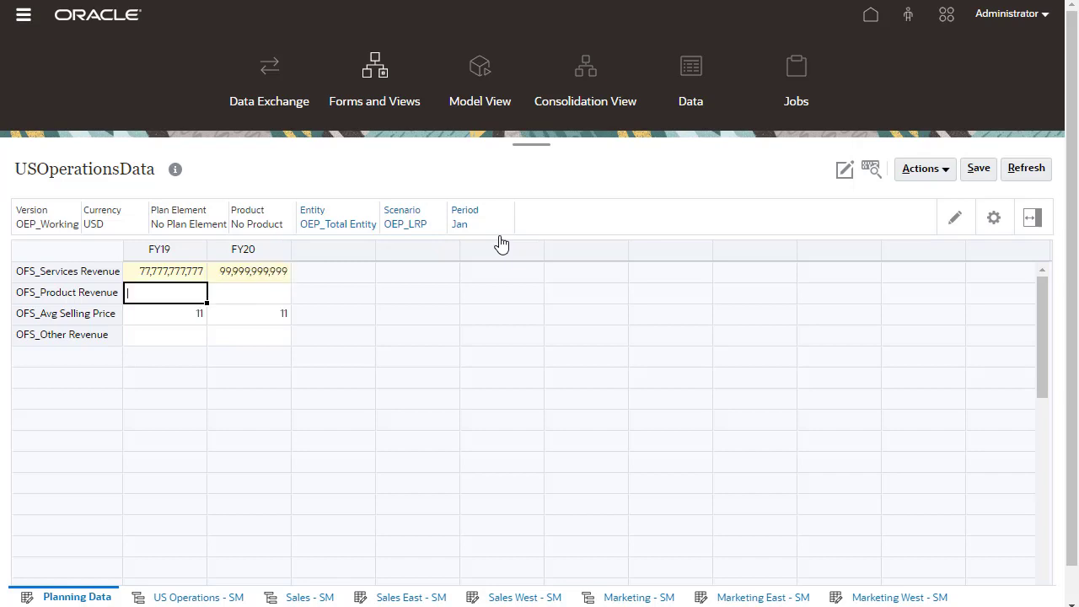
pyautogui.press('Tab')
# Step: Set Avg Selling Price to 77 (FY19) and 99 (FY20), save, and switch to Sales - SM
pyautogui.press('Tab')
pyautogui.write('77')
pyautogui.press('Tab')
pyautogui.write('99')
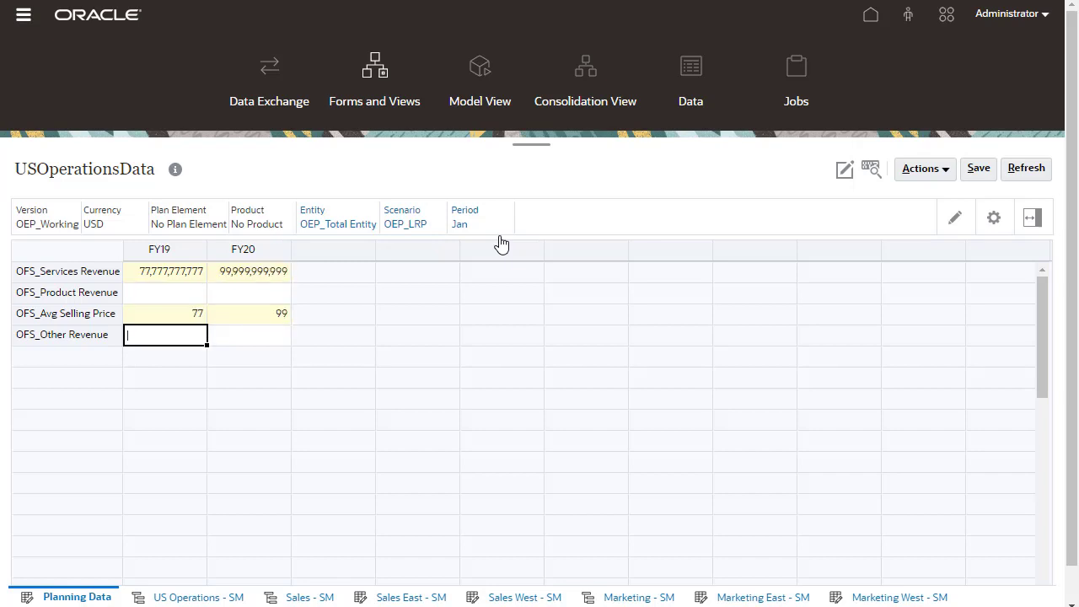
pyautogui.click(978, 169)
pyautogui.click(305, 598)
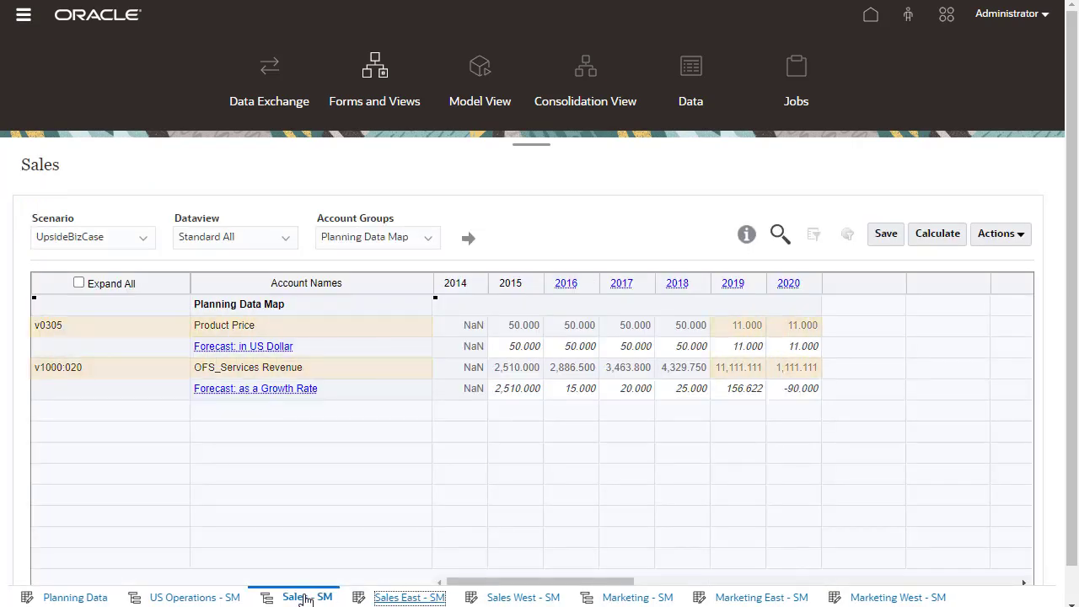
# Step: Create a new data map named PLN-SALES in Data Exchange
pyautogui.click(279, 105)
pyautogui.click(962, 164)
pyautogui.write('PLN-SALES')
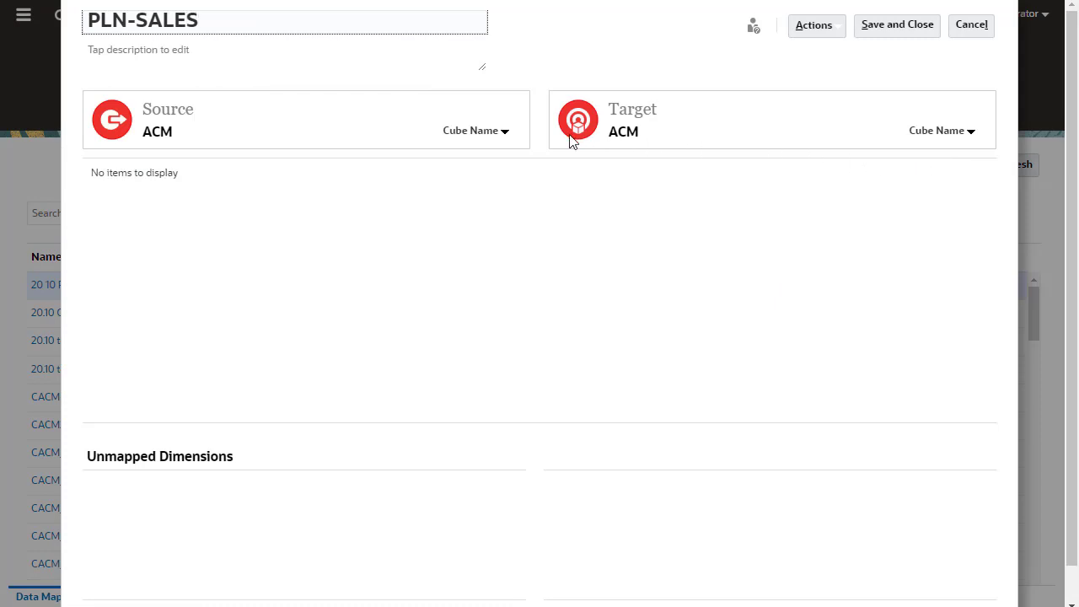
# Step: Set the source cube to OEP_FS and the target to the US Operations consolidation
pyautogui.click(506, 132)
pyautogui.click(558, 157)
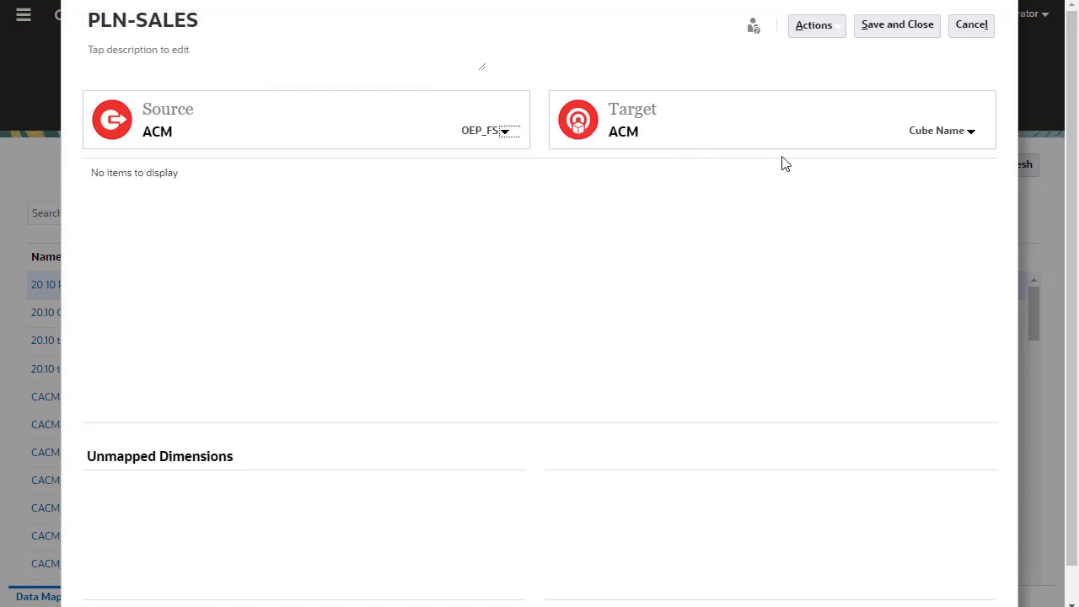
pyautogui.click(970, 131)
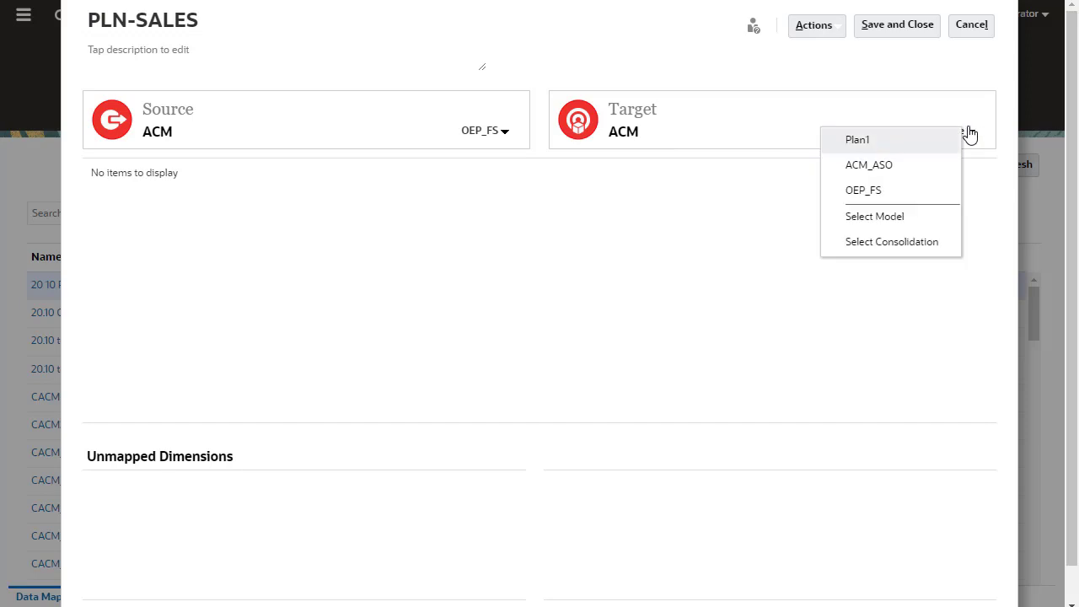
pyautogui.click(890, 243)
pyautogui.click(760, 84)
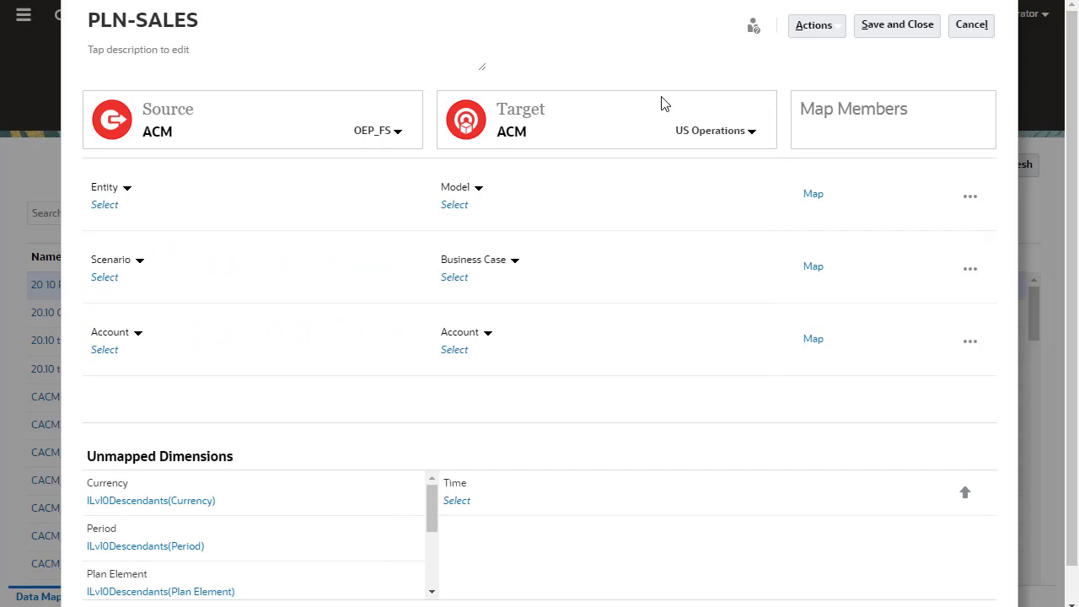
# Step: Map source Entity OEP_Total Entity to the target Sales model
pyautogui.click(107, 206)
pyautogui.click(436, 240)
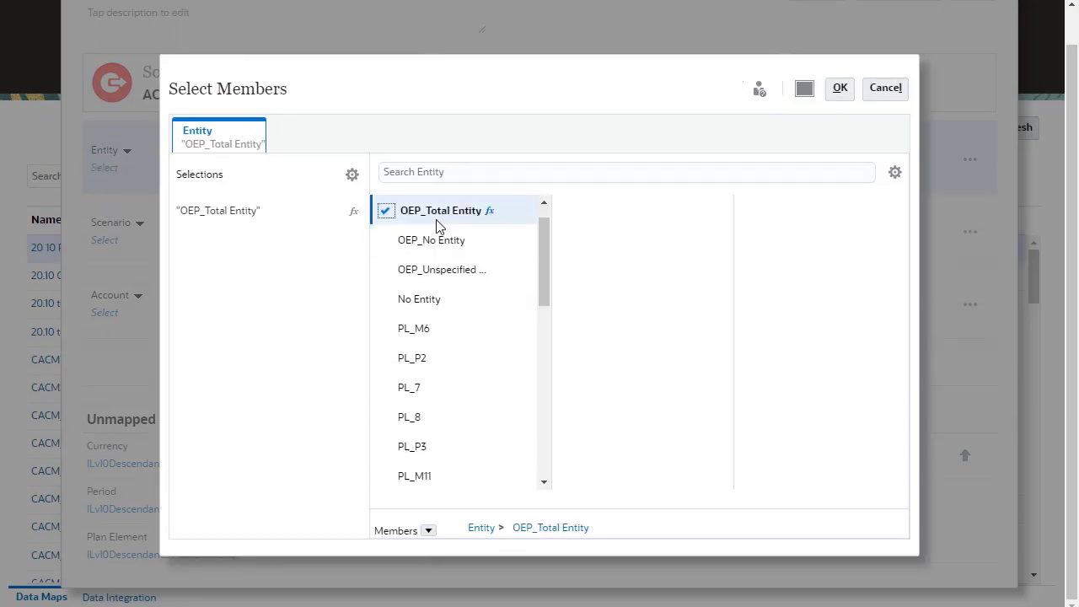
pyautogui.click(840, 88)
pyautogui.click(454, 168)
pyautogui.click(395, 266)
pyautogui.click(838, 87)
# Step: Map source Scenario OEP_LRP to target Business Case UpsideBizCase
pyautogui.click(105, 240)
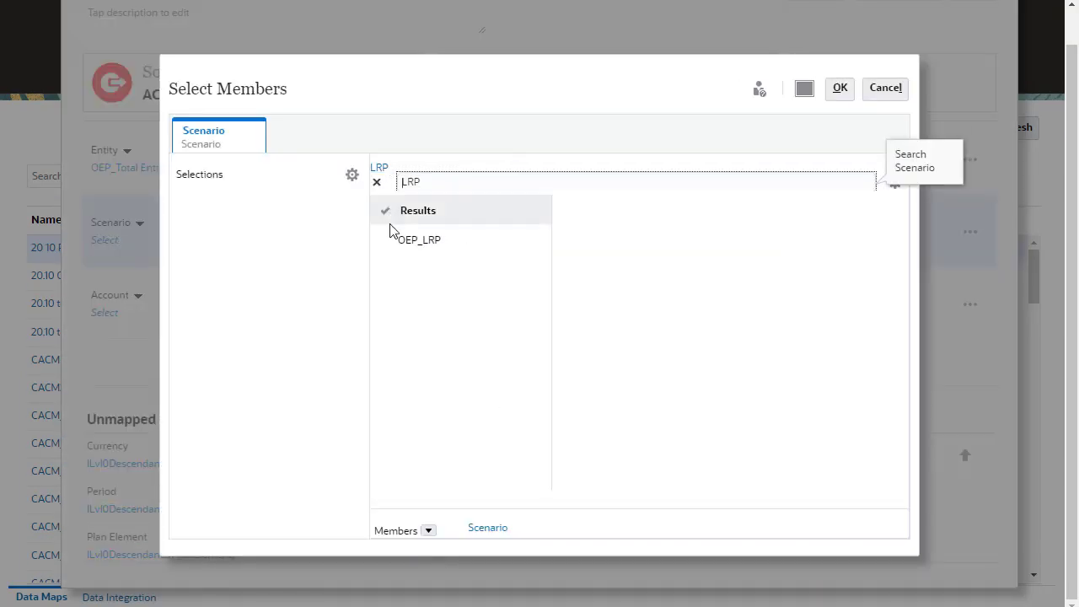
pyautogui.write('LRP')
pyautogui.click(893, 174)
pyautogui.click(385, 239)
pyautogui.click(841, 87)
pyautogui.click(460, 240)
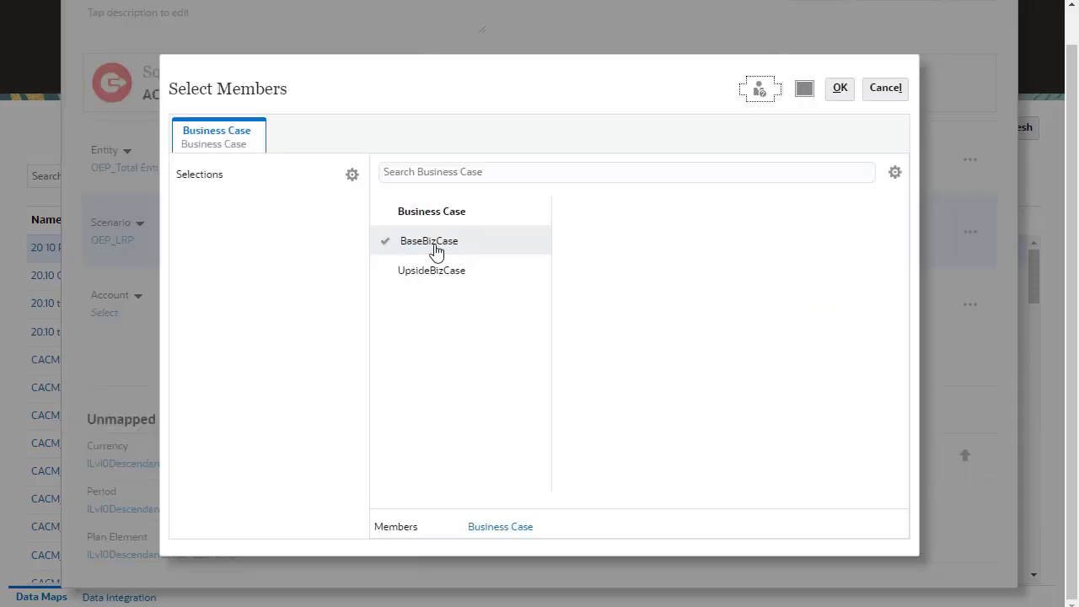
pyautogui.click(422, 270)
pyautogui.click(841, 88)
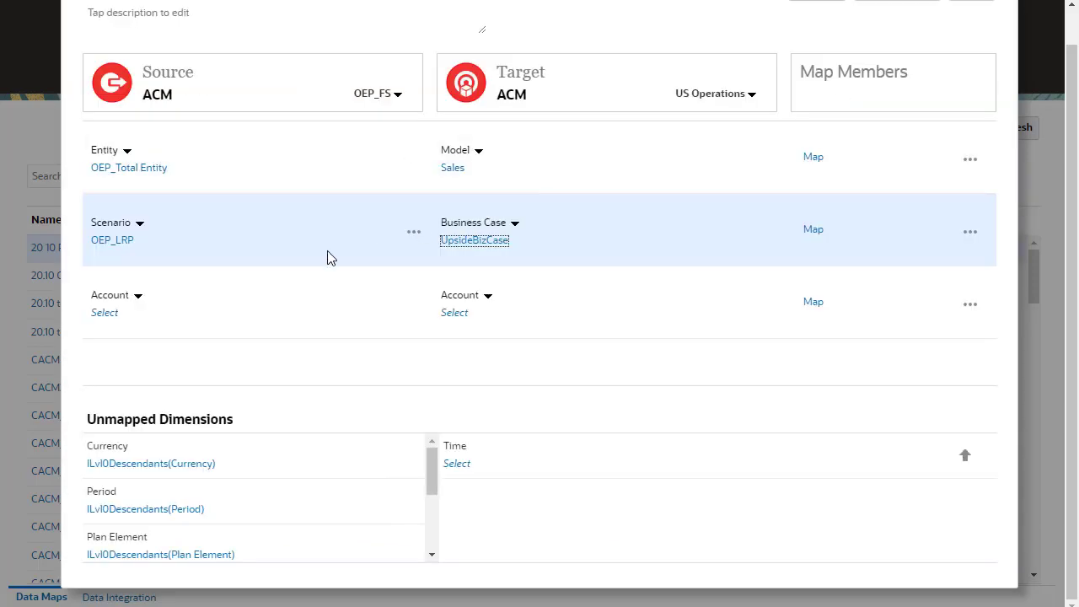
# Step: Select source accounts OFS_Services Revenue and OFS_Avg Selling Price
pyautogui.click(104, 314)
pyautogui.write('OFS_Services')
pyautogui.click(894, 172)
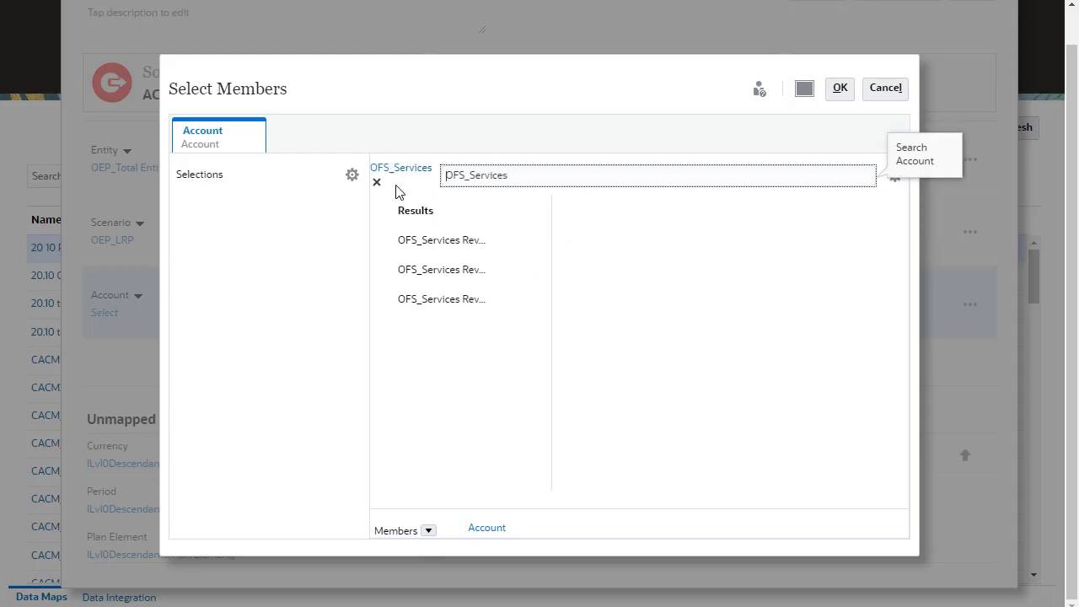
pyautogui.click(385, 269)
pyautogui.click(377, 182)
pyautogui.write('OFS_Avg')
pyautogui.click(895, 174)
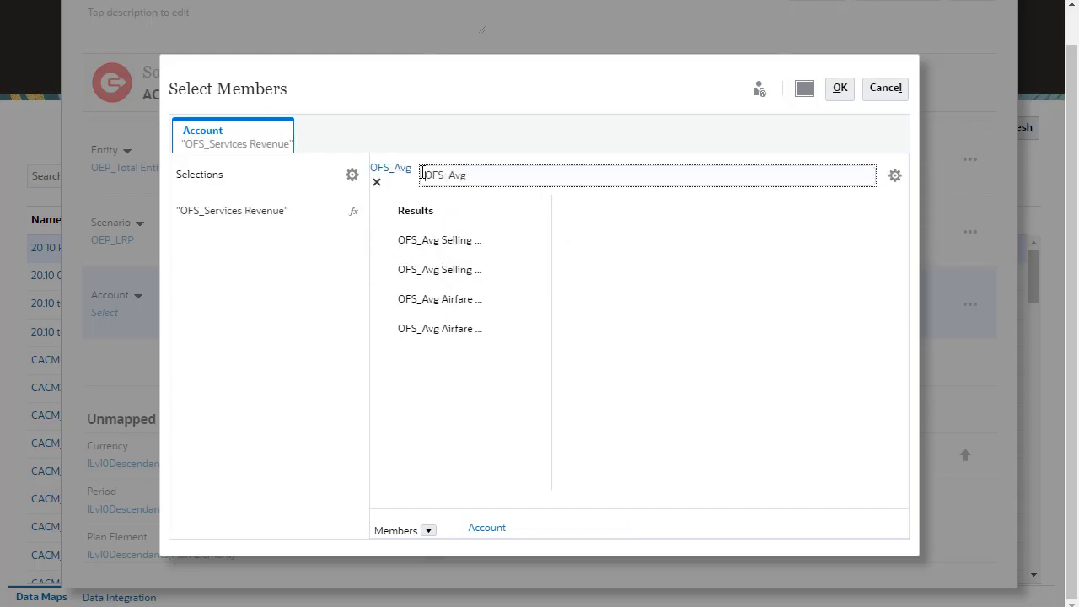
pyautogui.click(385, 269)
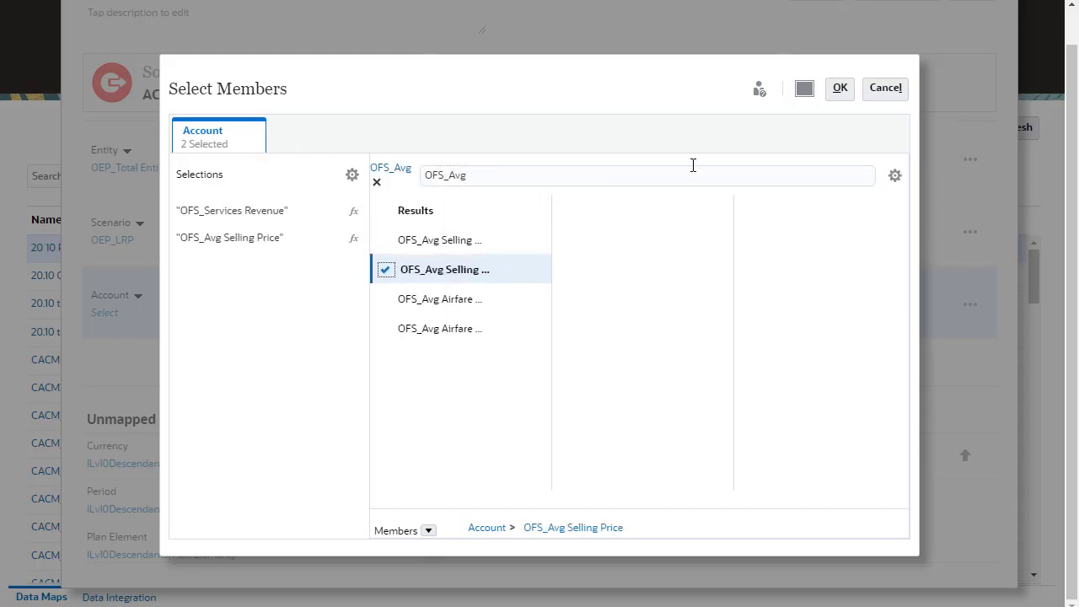
pyautogui.click(836, 91)
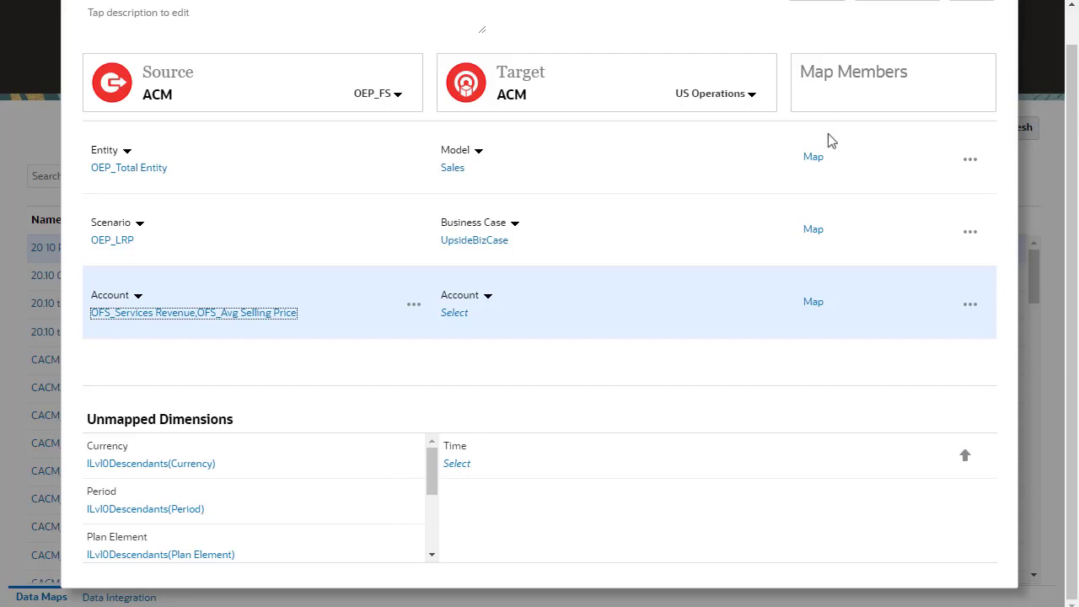
# Step: Map OFS_Avg Selling Price to target account v0305 : Product Price
pyautogui.click(814, 302)
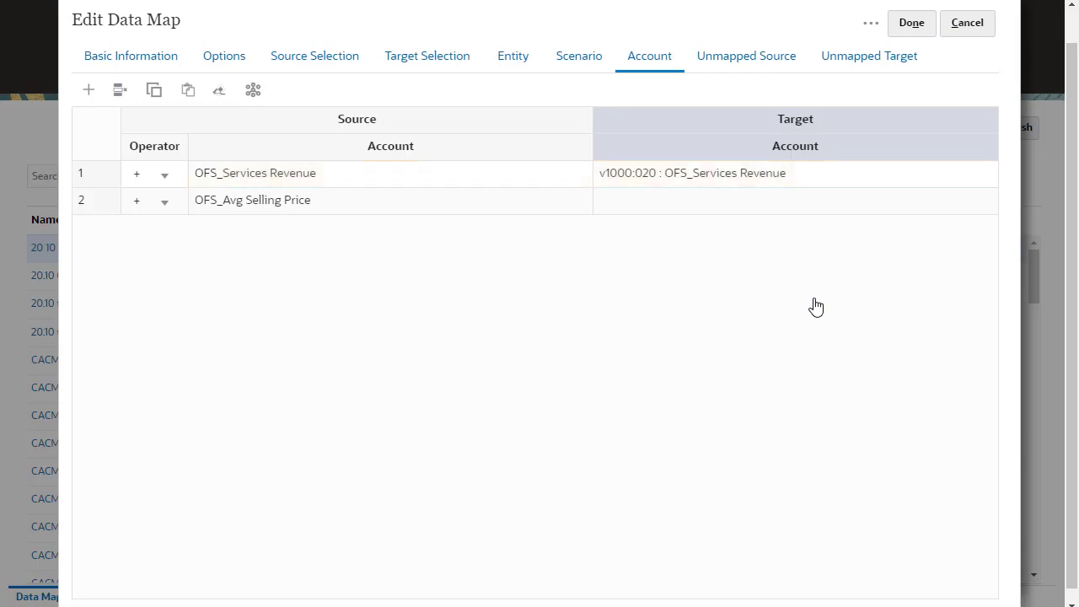
pyautogui.click(936, 204)
pyautogui.click(977, 202)
pyautogui.write('v0305')
pyautogui.click(932, 227)
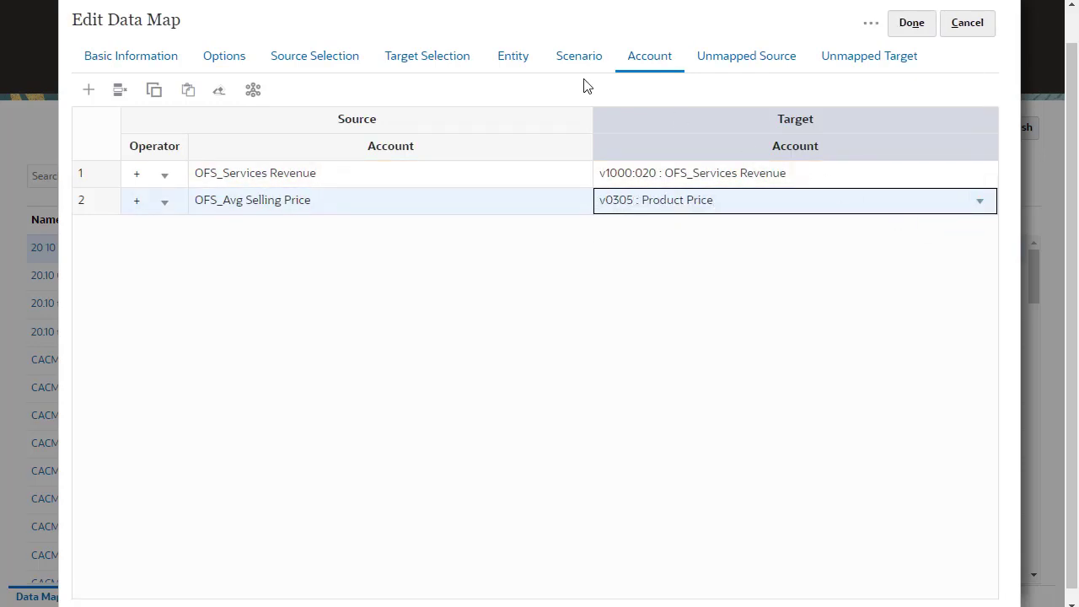
# Step: Review the Entity, Scenario, Account and unmapped dimension mapping tabs
pyautogui.click(521, 61)
pyautogui.click(584, 63)
pyautogui.click(655, 68)
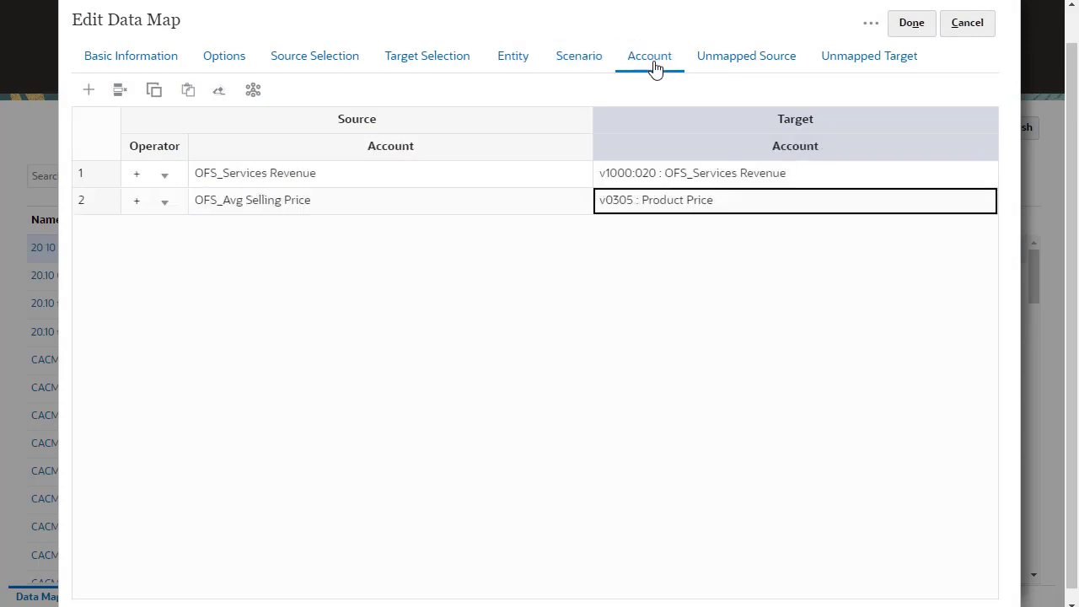
pyautogui.click(752, 66)
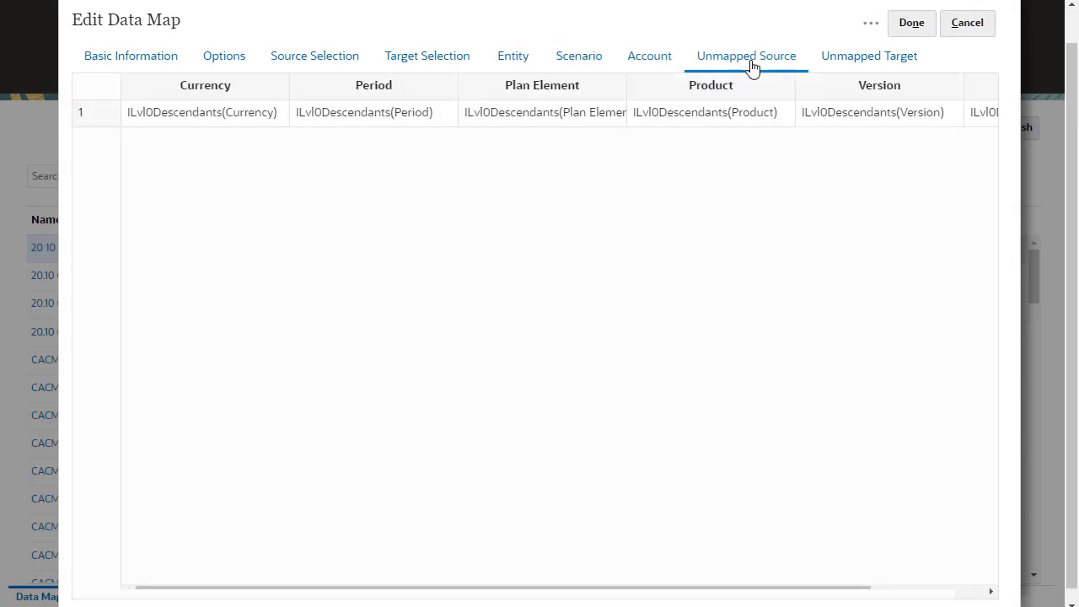
pyautogui.click(876, 59)
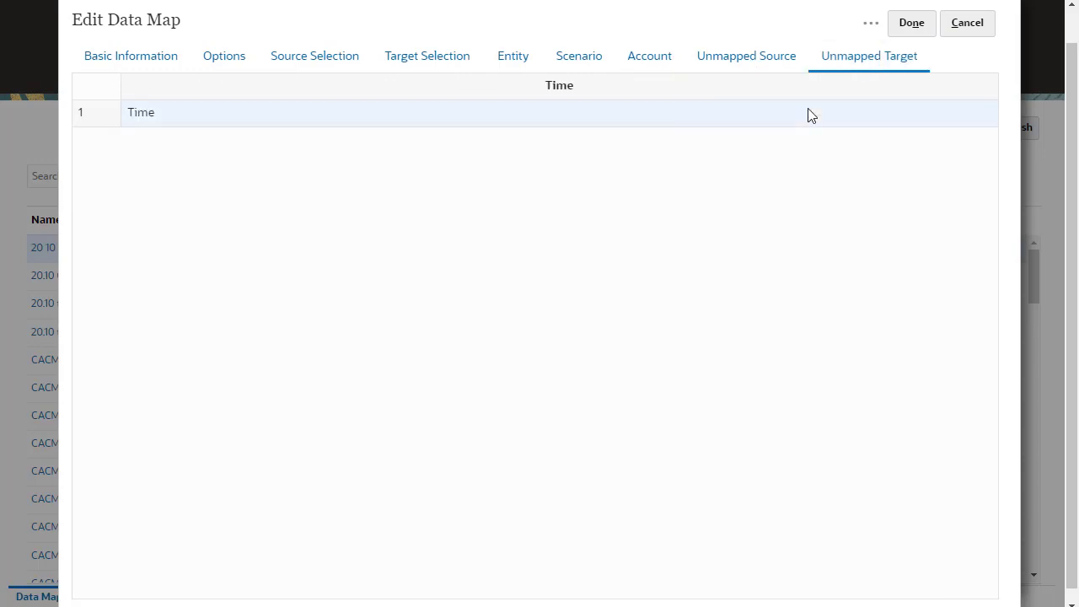
# Step: Add target Time to the mapped dimensions and pair it with source Period
pyautogui.click(909, 32)
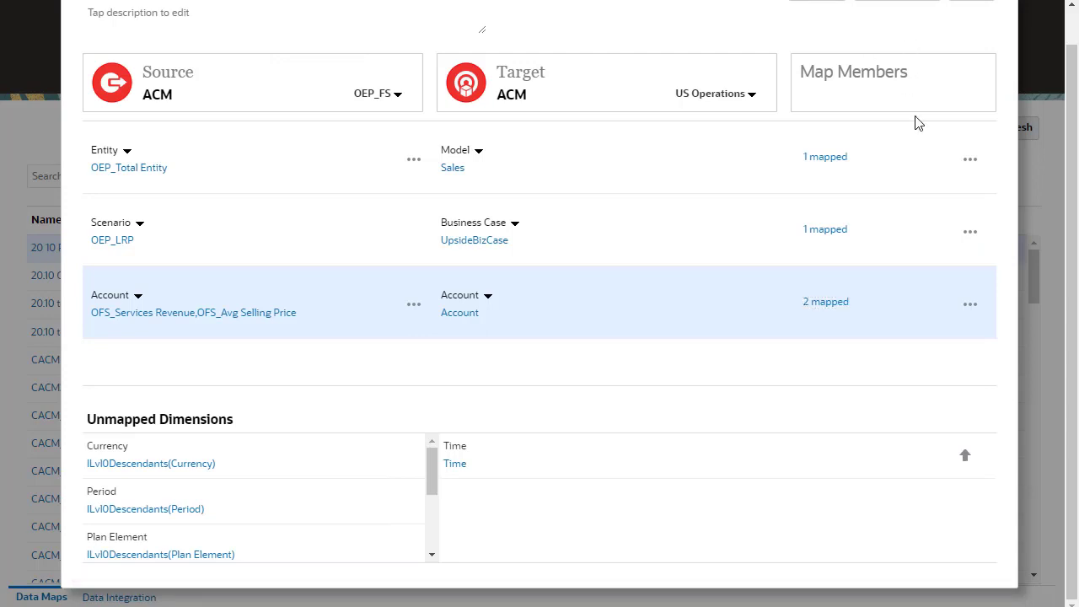
pyautogui.click(966, 459)
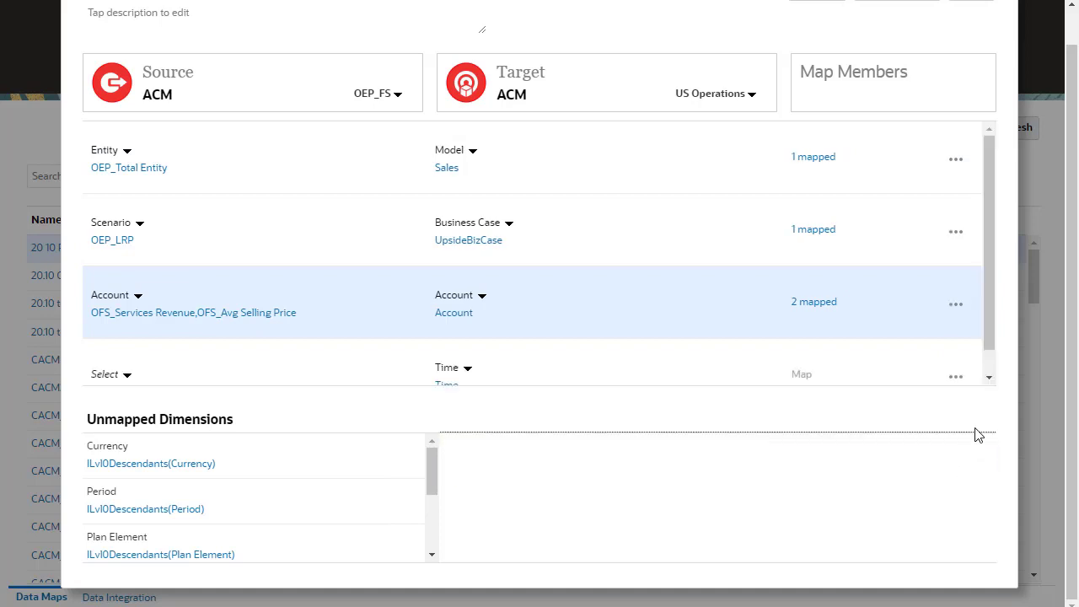
pyautogui.click(989, 377)
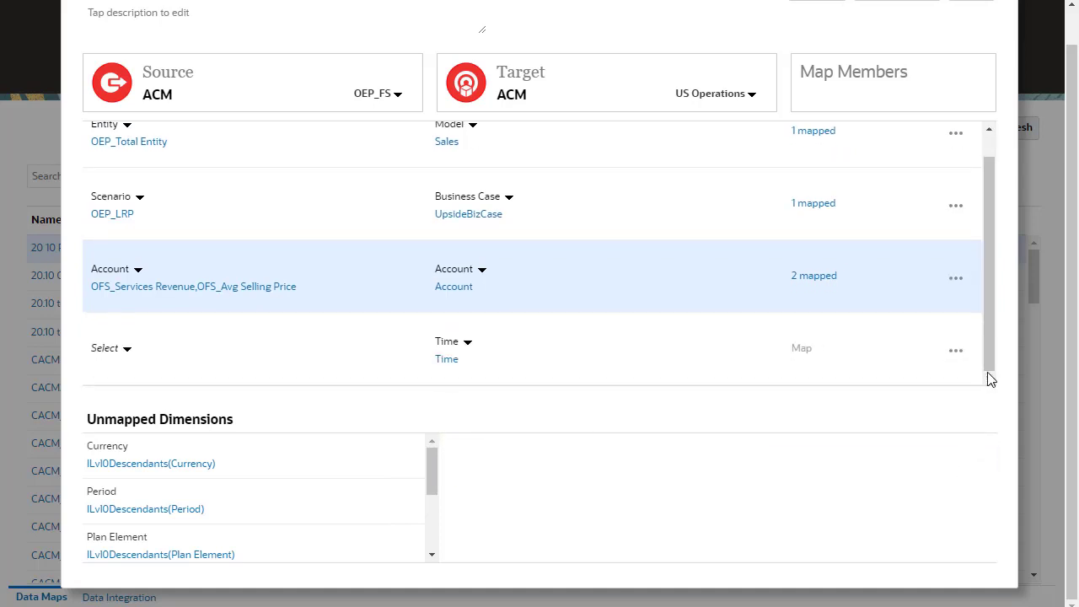
pyautogui.click(127, 348)
pyautogui.click(173, 386)
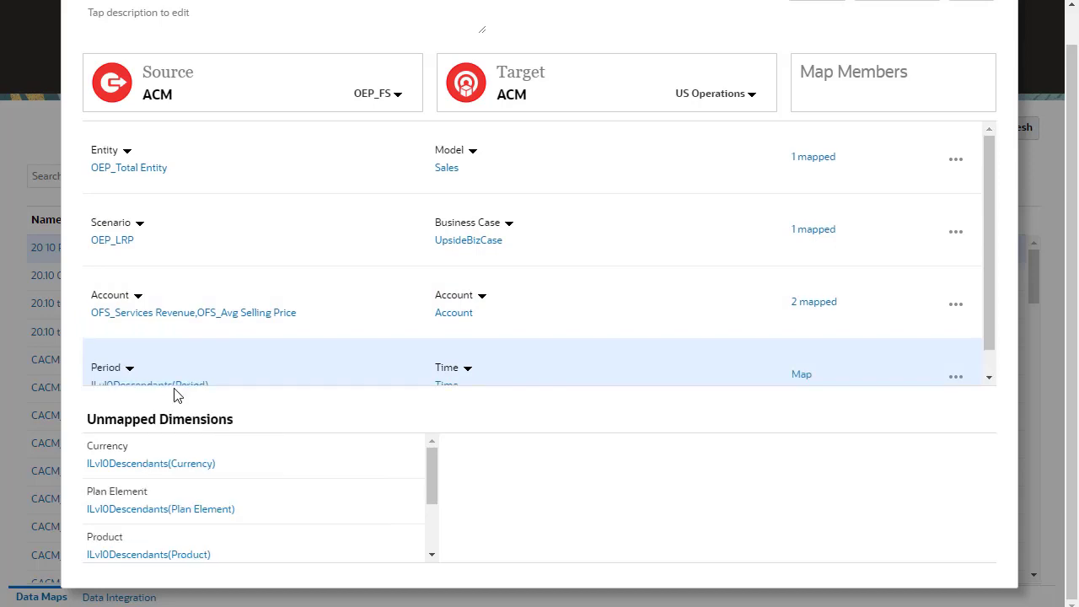
pyautogui.click(988, 377)
pyautogui.click(964, 359)
pyautogui.click(928, 359)
# Step: Add Years as a second source dimension on the Period row
pyautogui.click(126, 348)
pyautogui.click(162, 465)
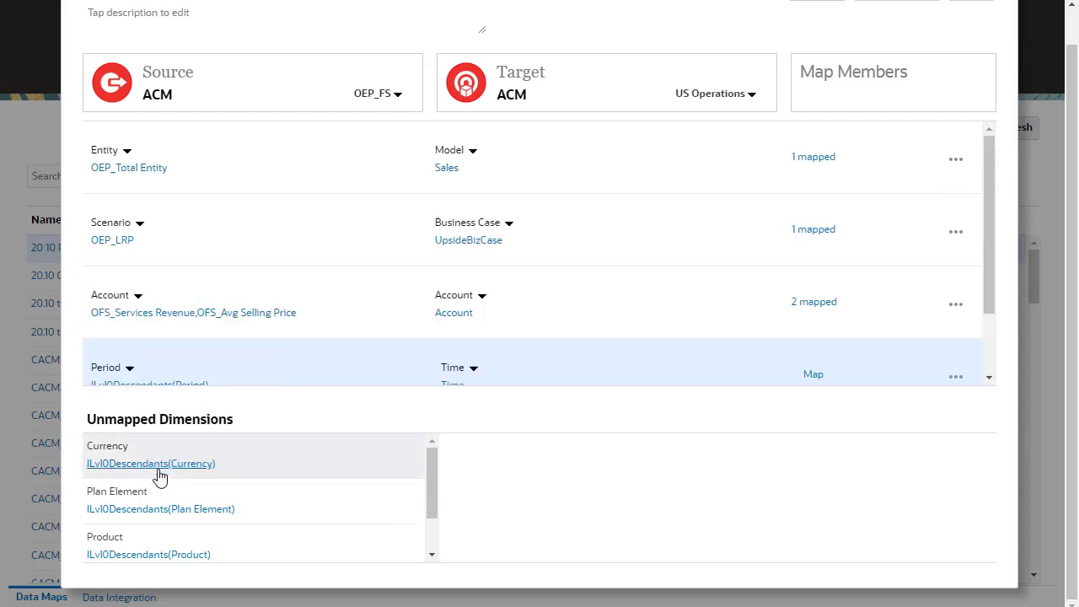
pyautogui.scroll(-2, 989, 371)
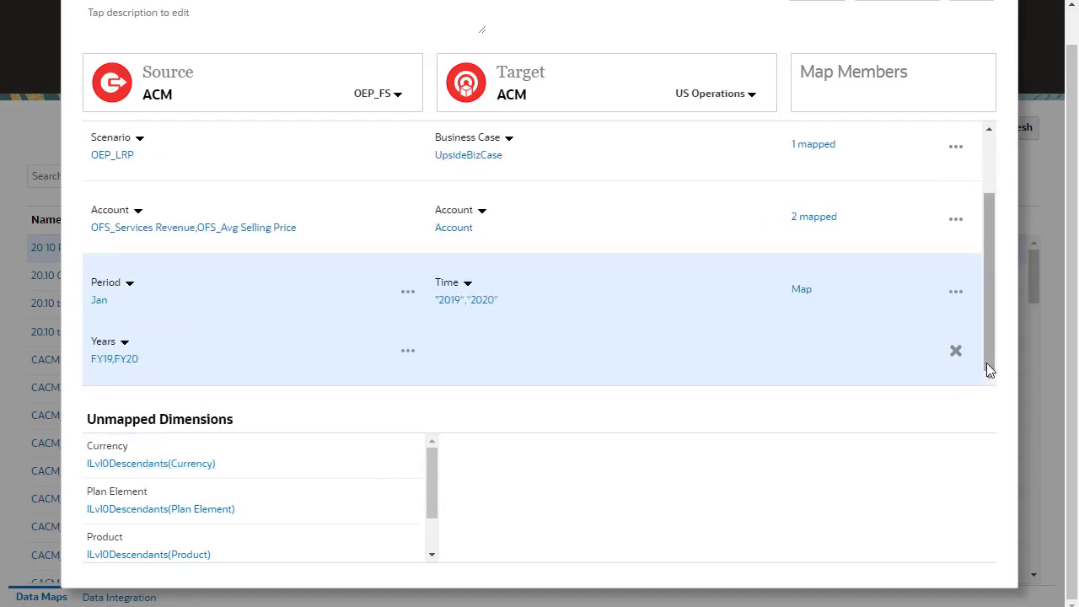
# Step: Map Jan FY19 to Time 2019 and Jan FY20 to Time 2020
pyautogui.click(805, 291)
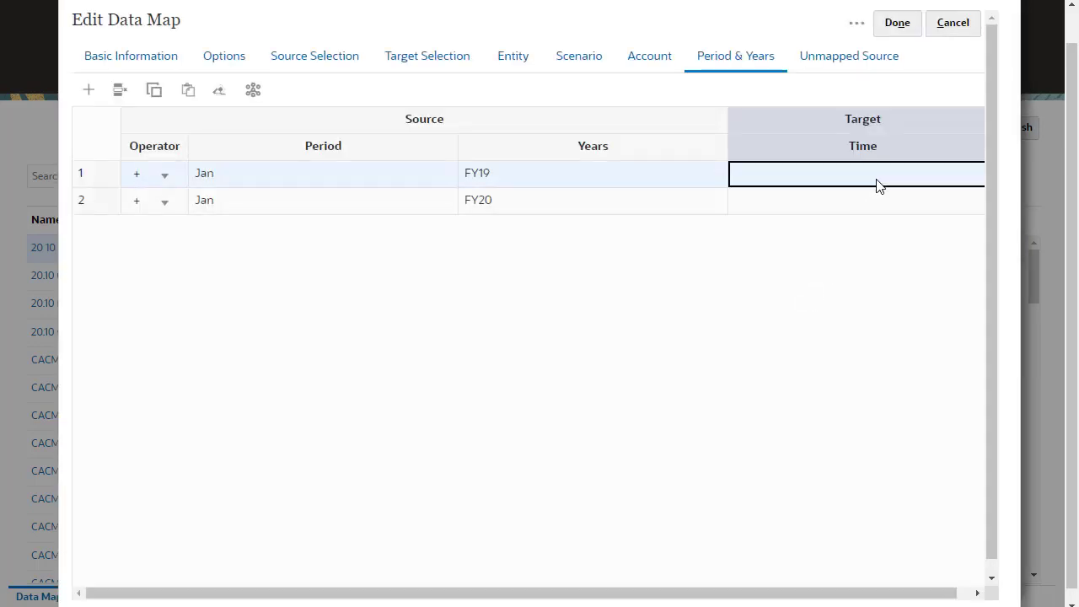
pyautogui.click(877, 185)
pyautogui.click(961, 181)
pyautogui.click(944, 199)
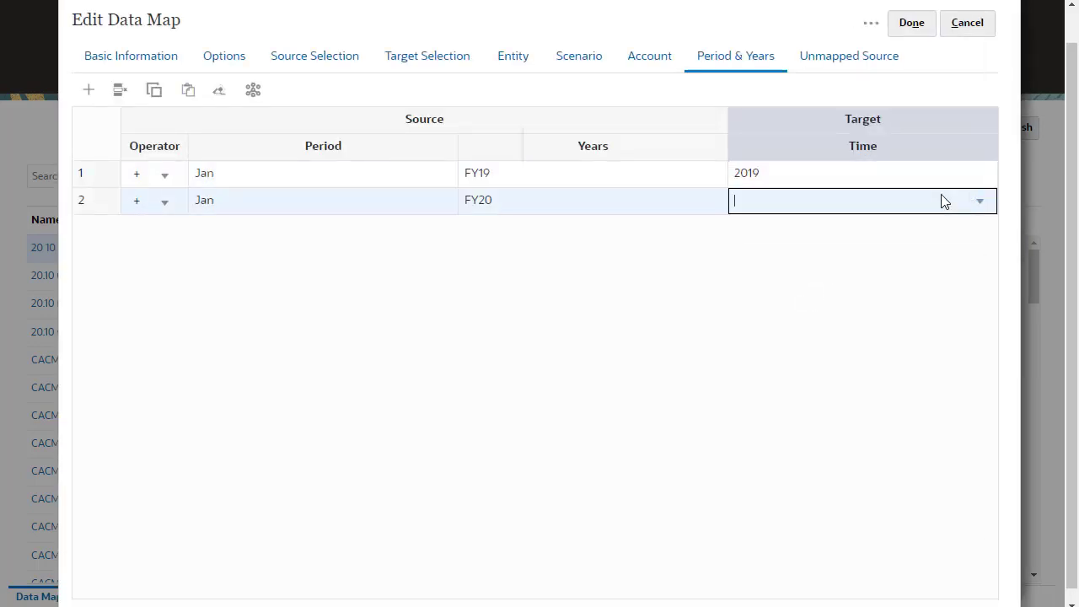
pyautogui.click(991, 200)
pyautogui.click(920, 246)
pyautogui.click(921, 25)
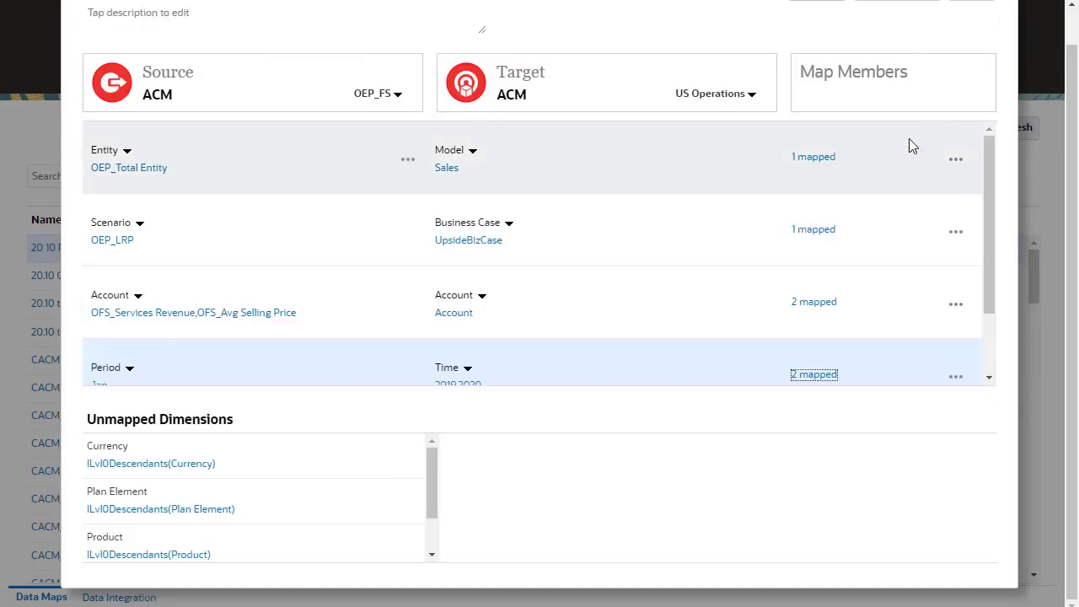
pyautogui.scroll(-2, 989, 349)
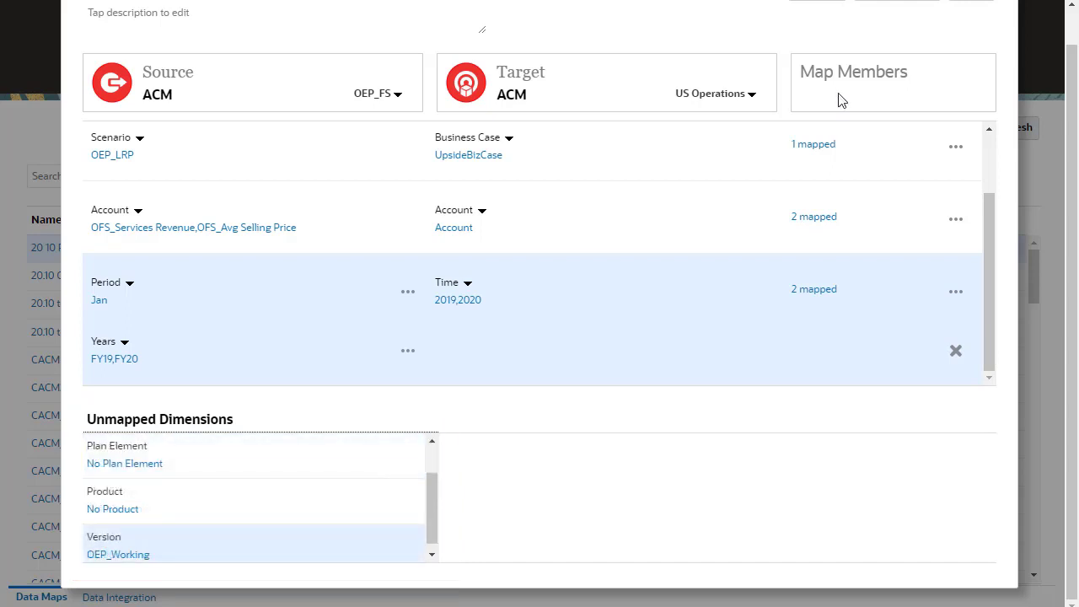
pyautogui.scroll(1, 1071, 35)
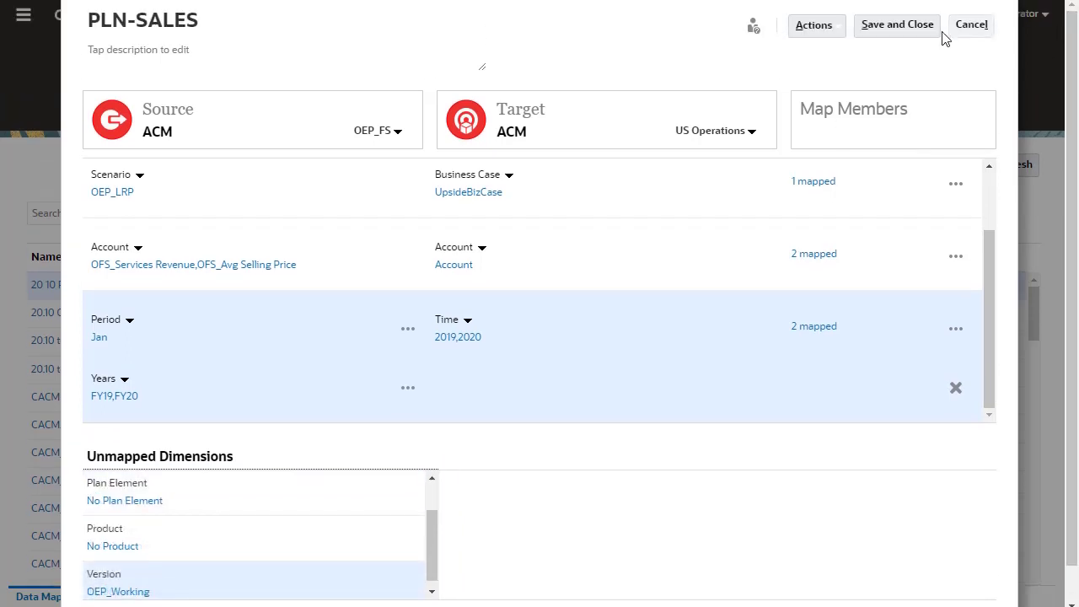
# Step: Save PLN-SALES and open the Sales model's data maps in US Operations consolidation
pyautogui.click(898, 27)
pyautogui.click(588, 85)
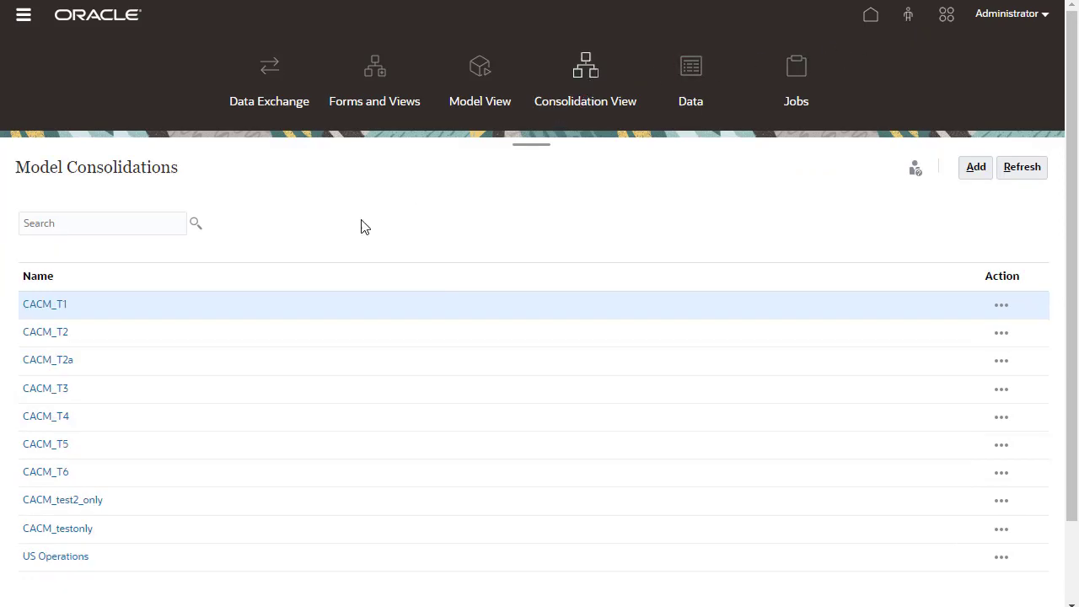
pyautogui.click(64, 556)
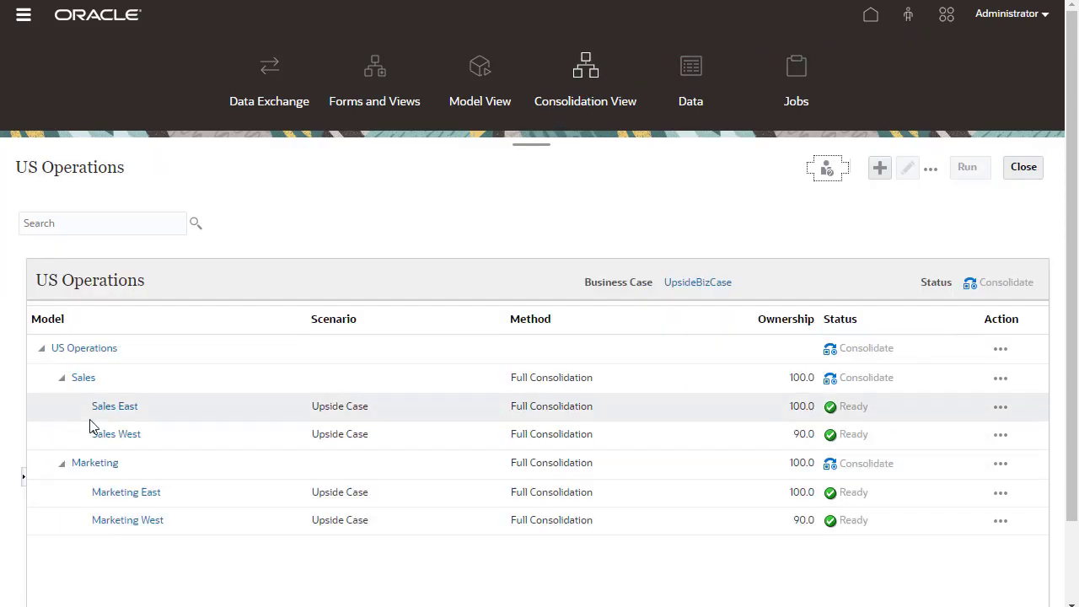
pyautogui.click(88, 381)
pyautogui.click(293, 122)
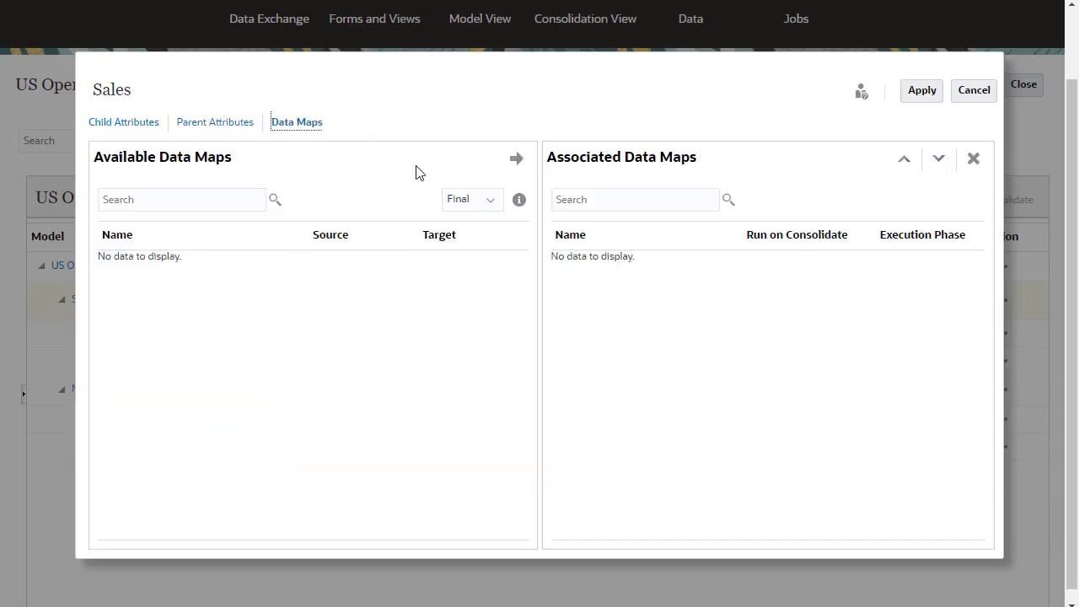
# Step: Assign PLN-SALES as a Before data map with Run on Consolidate, then review hierarchy data maps
pyautogui.click(464, 199)
pyautogui.click(457, 221)
pyautogui.click(274, 307)
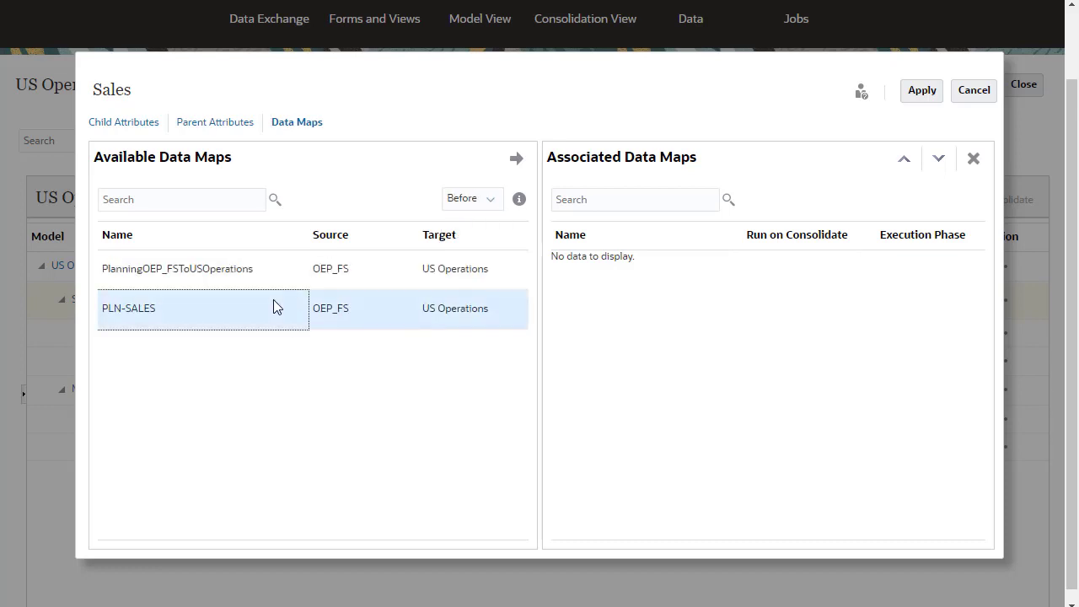
pyautogui.click(516, 159)
pyautogui.click(795, 268)
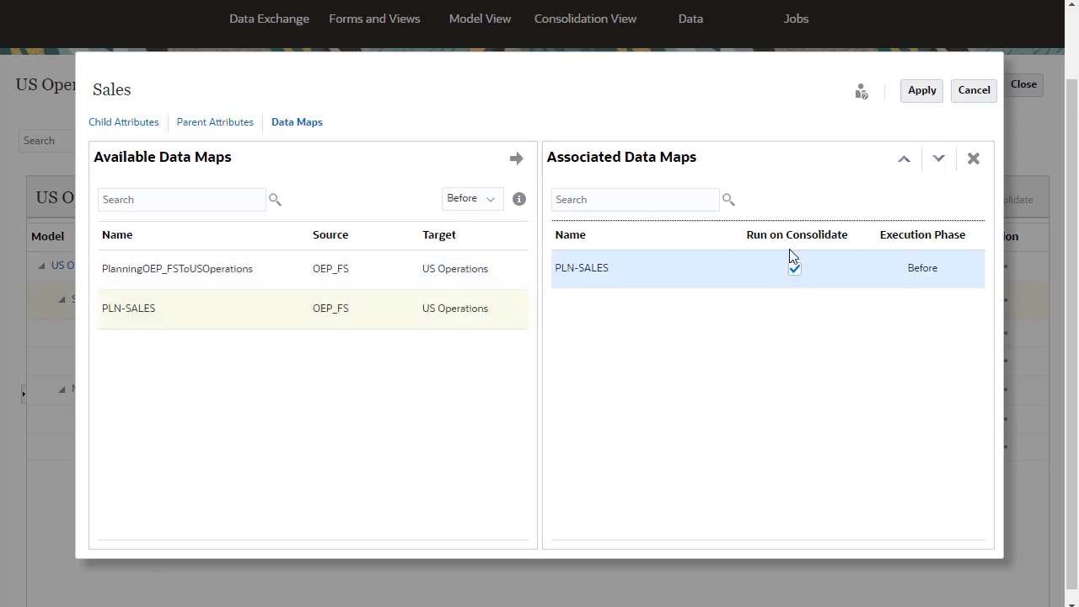
pyautogui.click(922, 90)
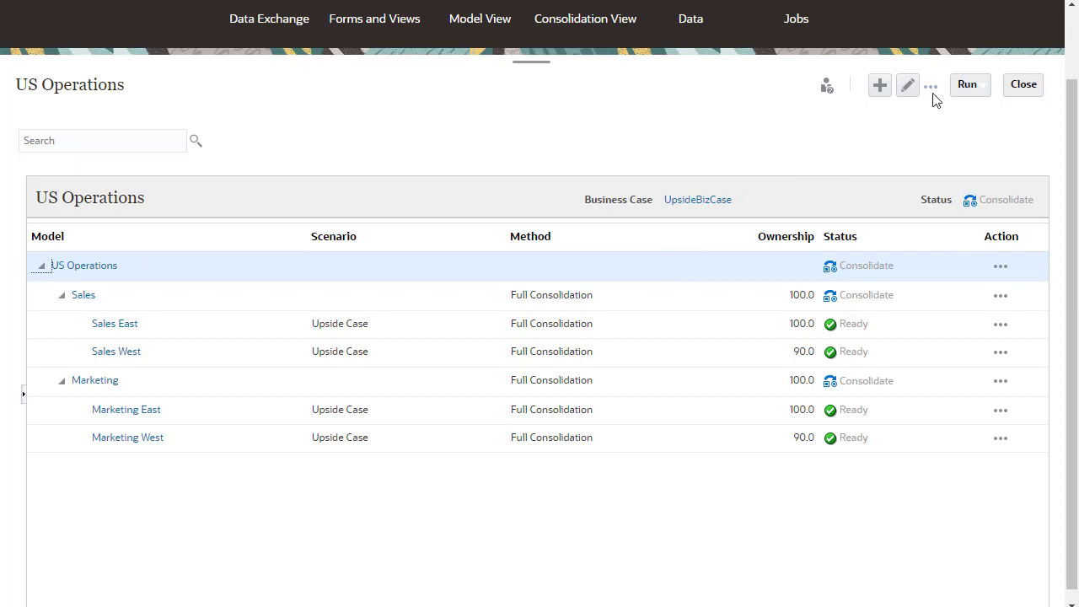
pyautogui.click(931, 86)
pyautogui.click(874, 223)
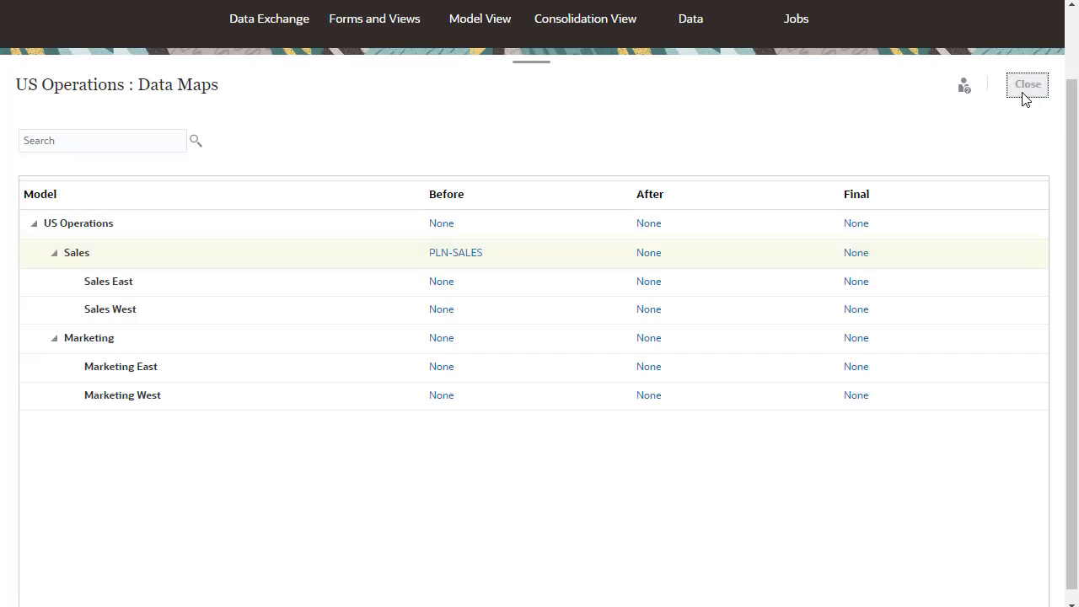
# Step: Run the US Operations consolidation with 'Run the data maps from other sources before consolidation' ticked
pyautogui.click(1024, 89)
pyautogui.click(742, 266)
pyautogui.click(980, 92)
pyautogui.click(959, 108)
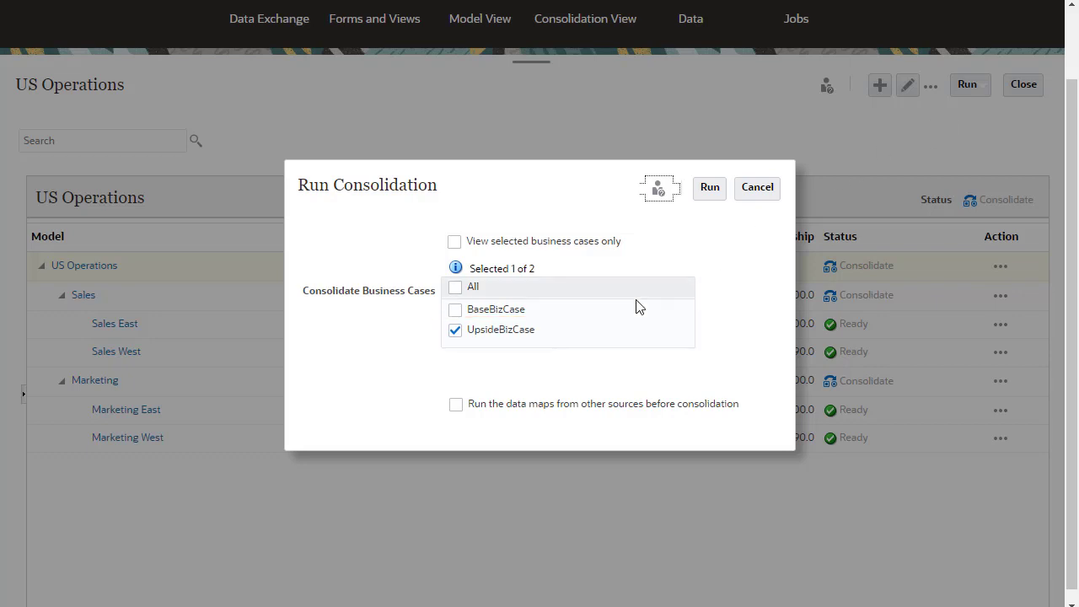
pyautogui.click(457, 406)
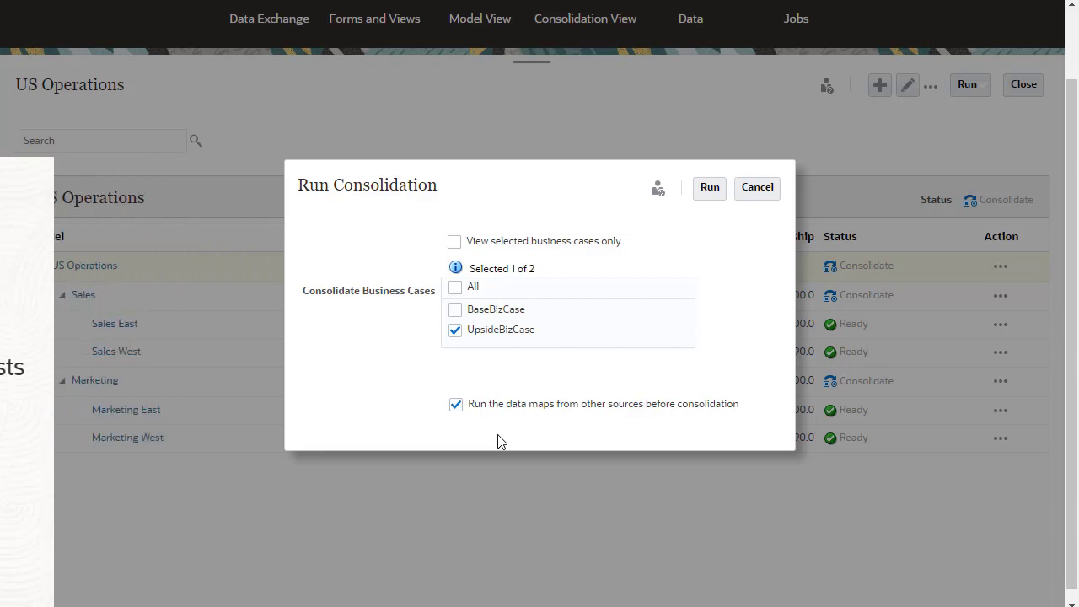
pyautogui.click(711, 197)
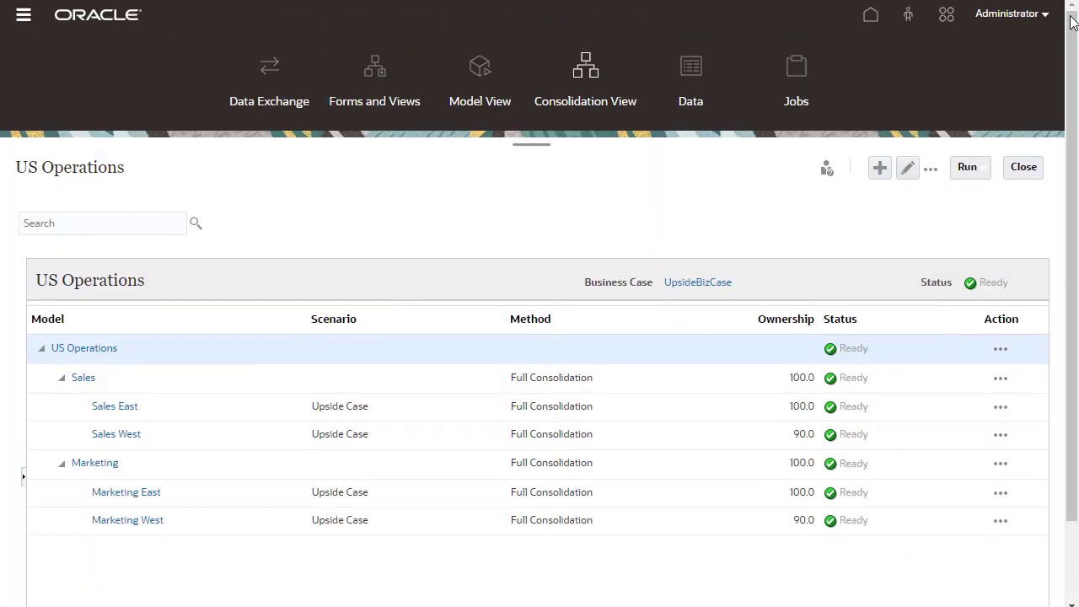
pyautogui.scroll(1, 928, 84)
# Step: Check the US Operations consolidation job details, including the PLN-SALES sub-job
pyautogui.click(805, 75)
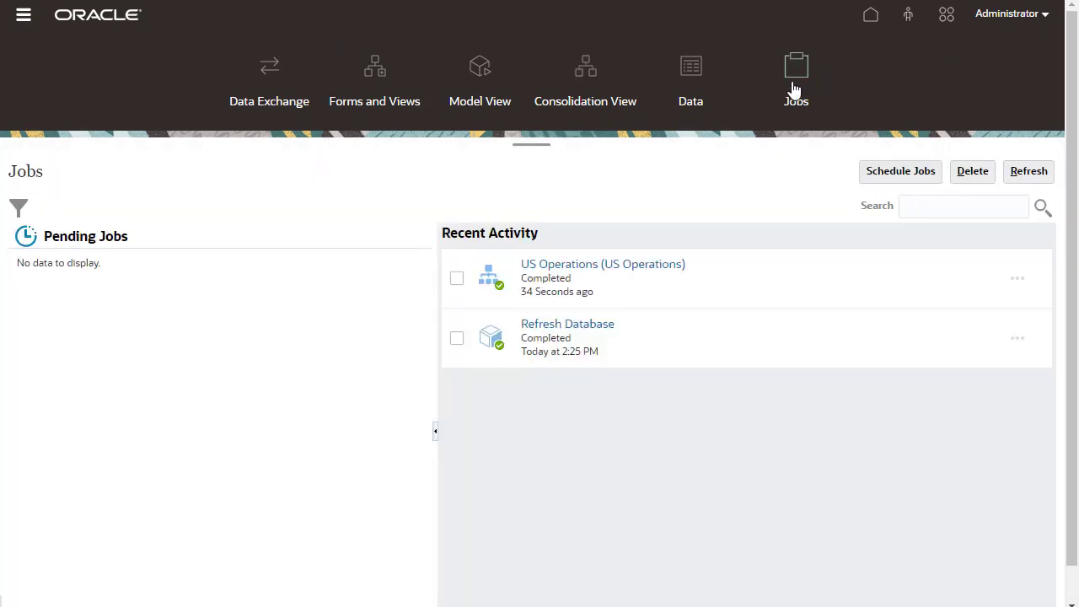
pyautogui.click(631, 265)
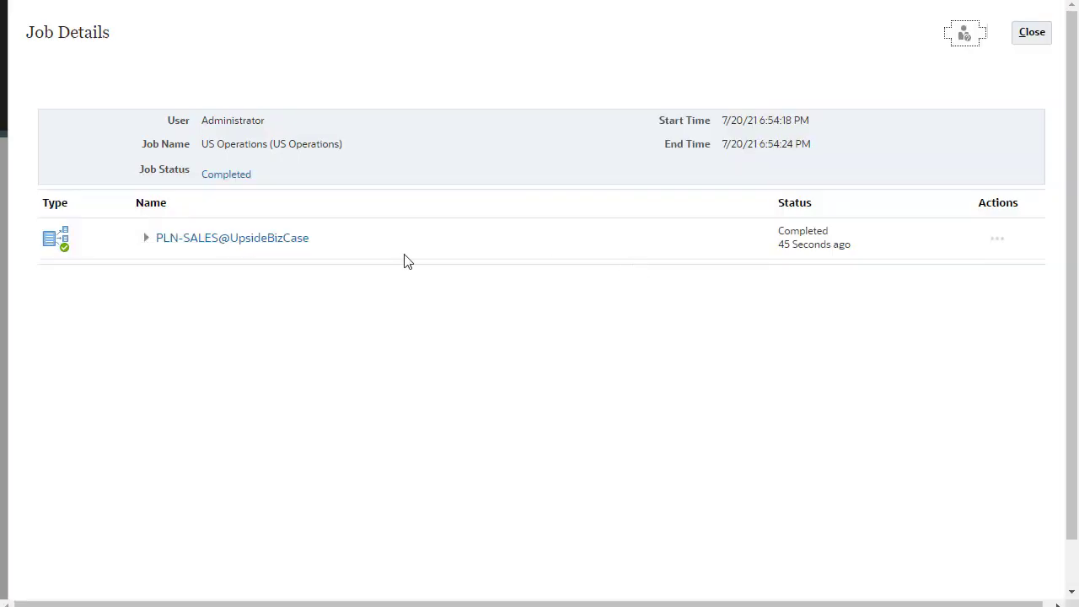
pyautogui.click(146, 238)
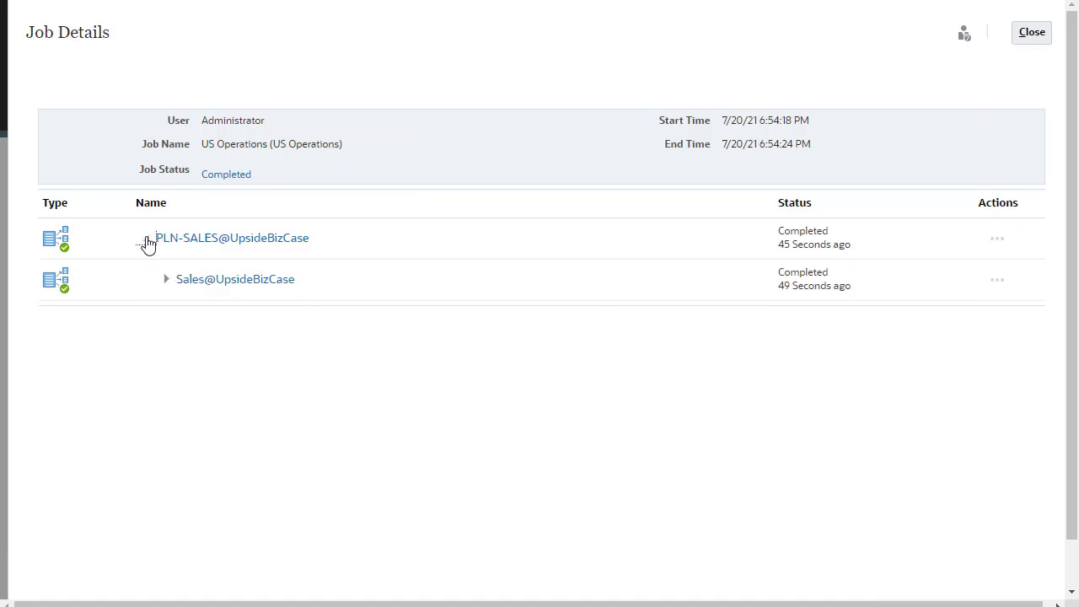
pyautogui.click(1031, 33)
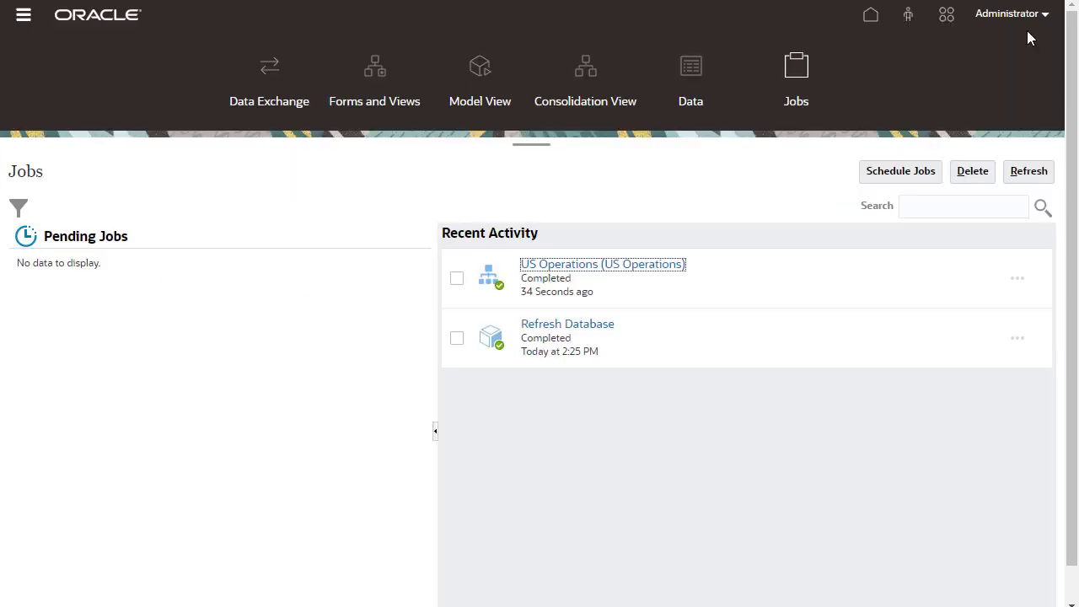
# Step: Review the updated Sales and Marketing model data, then go to the data maps list
pyautogui.click(378, 78)
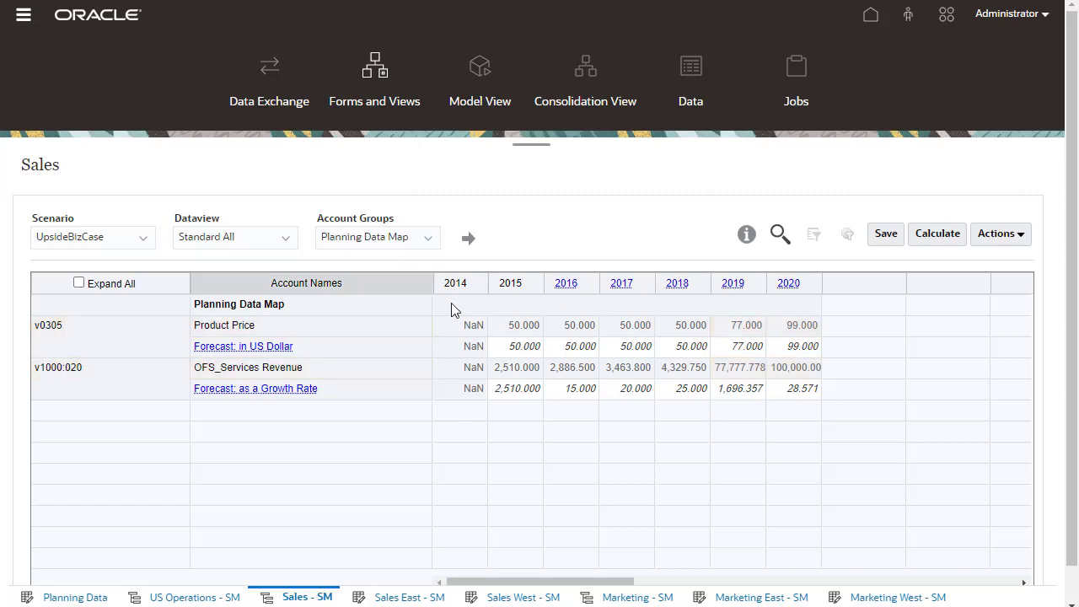
pyautogui.click(638, 597)
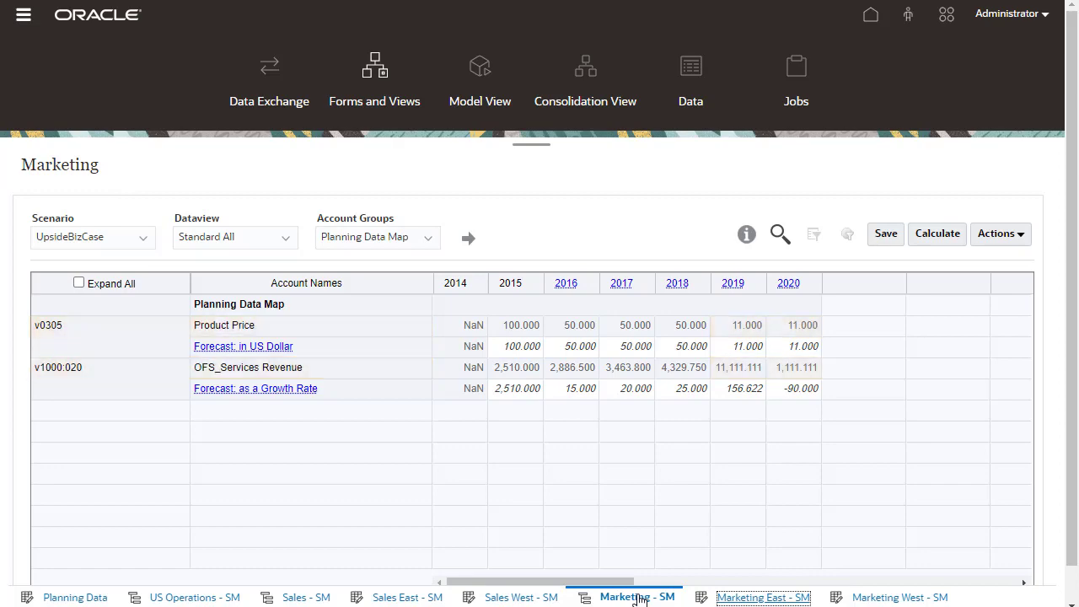
pyautogui.click(293, 597)
# Step: Create data map SALES-MKTG with US Operations as both source and target cube
pyautogui.click(259, 95)
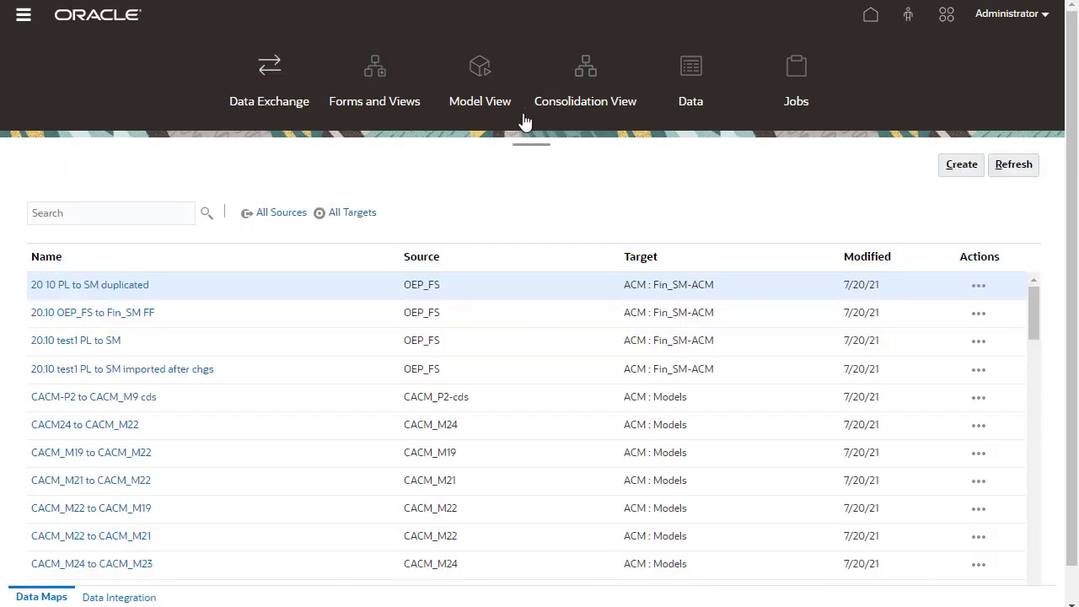
pyautogui.click(943, 166)
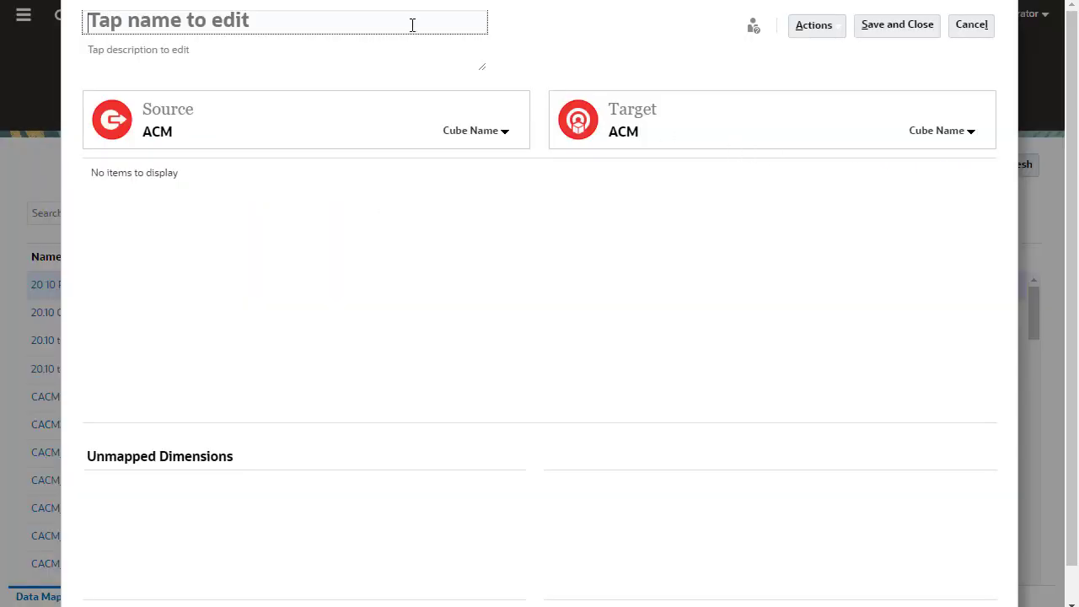
pyautogui.write('SALES-MKTG')
pyautogui.click(504, 133)
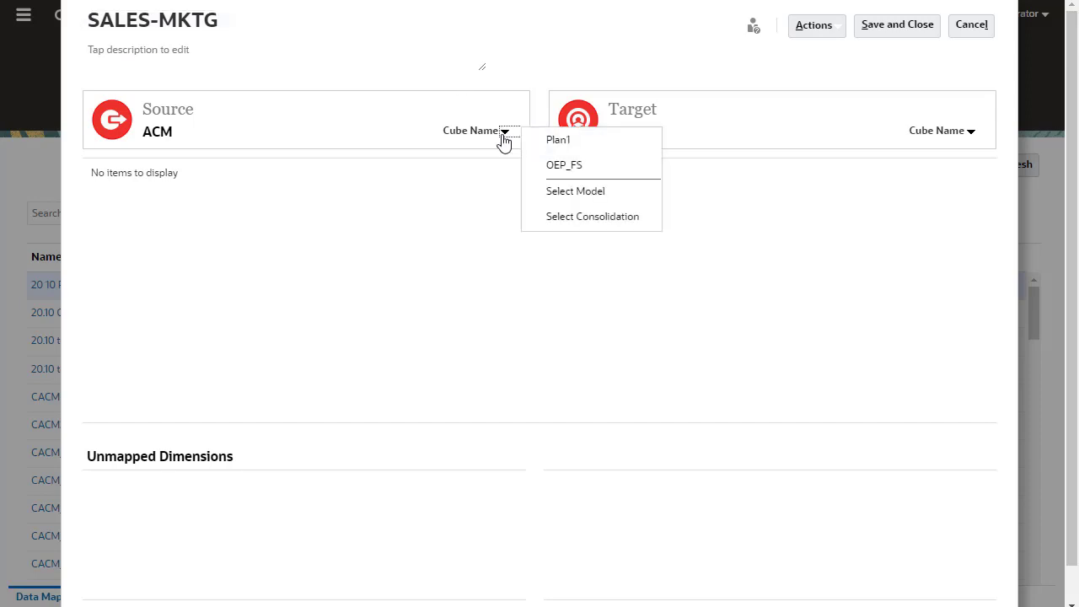
pyautogui.click(560, 217)
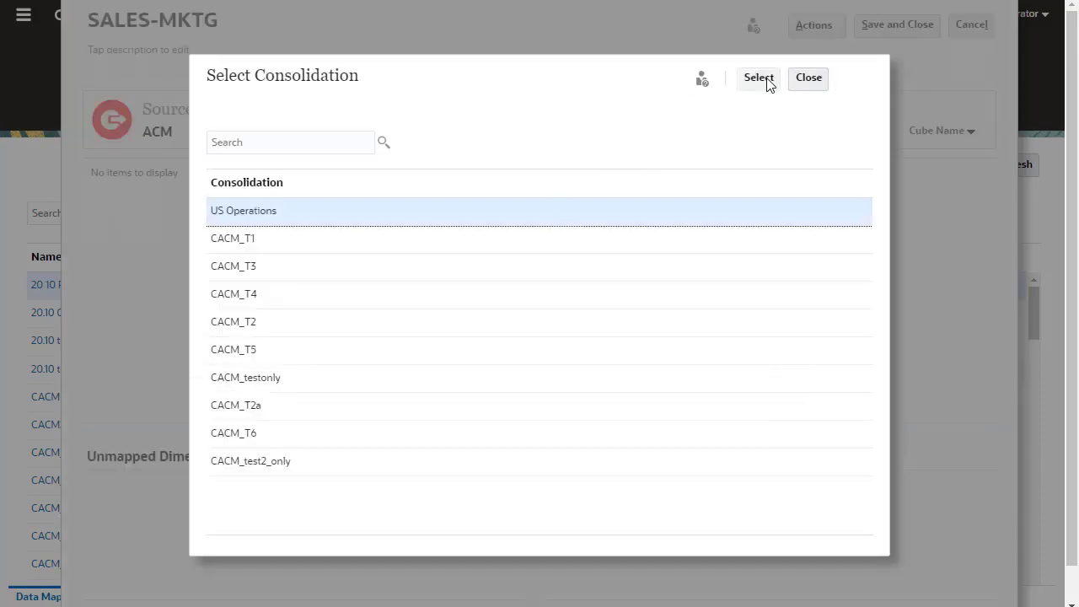
pyautogui.click(764, 79)
pyautogui.click(970, 134)
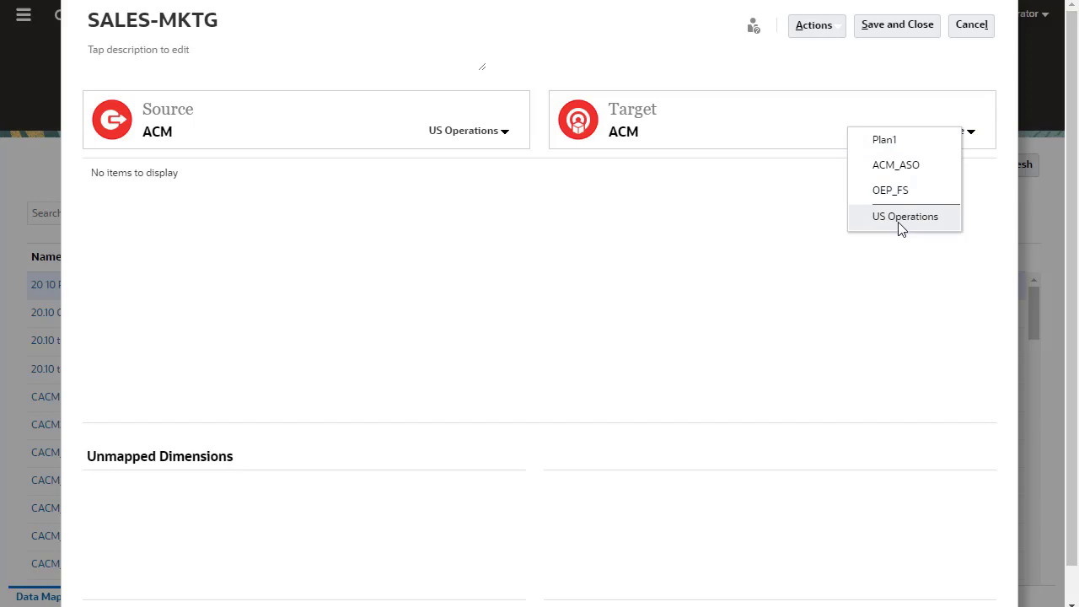
pyautogui.click(901, 221)
# Step: Set Sales as the source model and Marketing as the target model
pyautogui.click(104, 207)
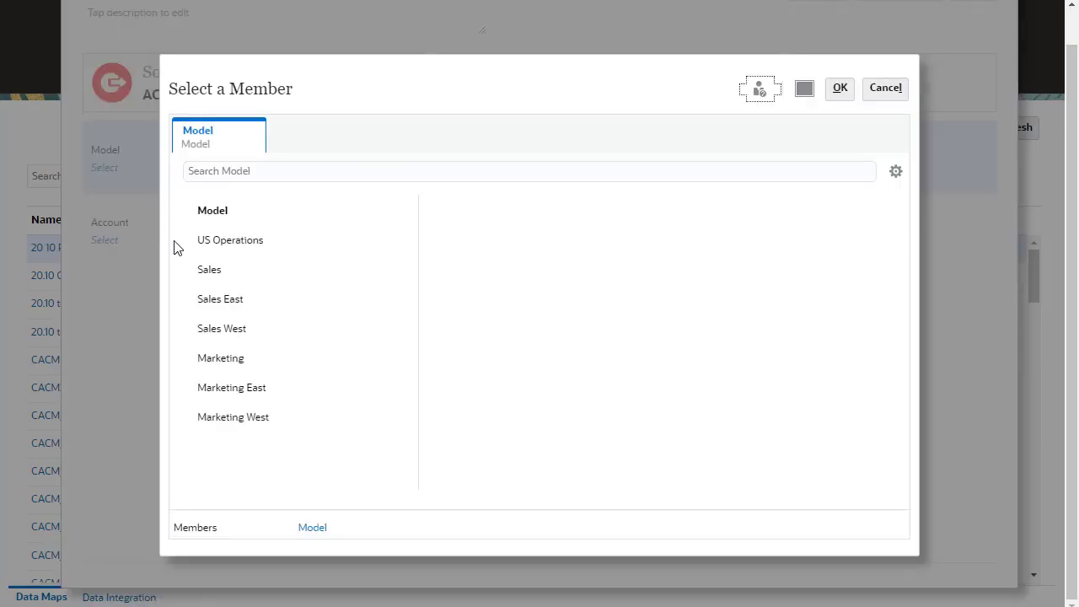
pyautogui.click(206, 270)
pyautogui.click(840, 89)
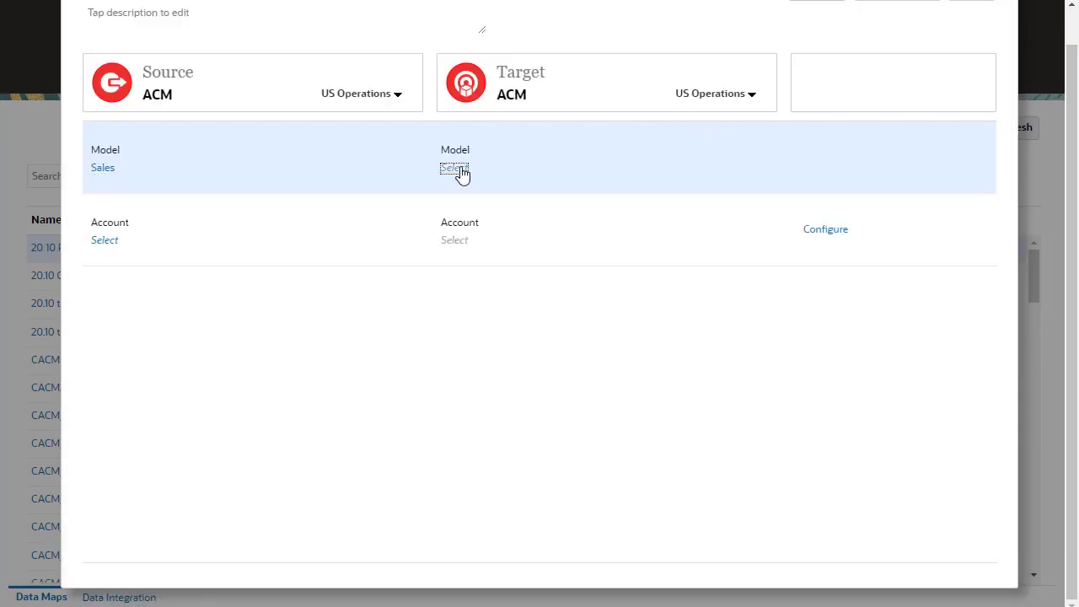
pyautogui.click(447, 168)
pyautogui.click(387, 359)
pyautogui.click(840, 91)
# Step: Select source accounts v1000:020 and v0305 for the mapping
pyautogui.click(104, 241)
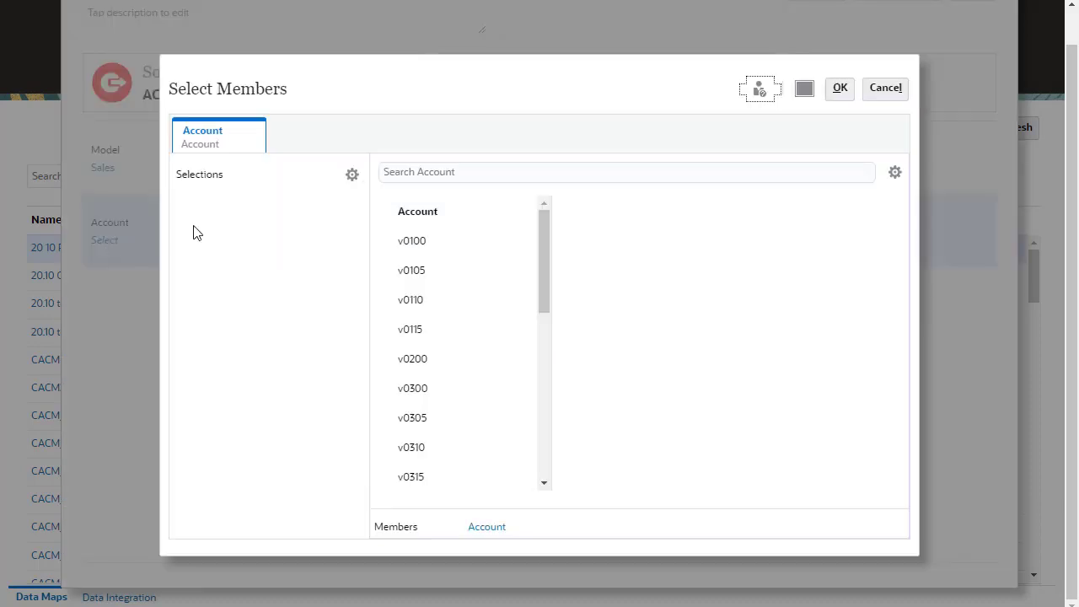
pyautogui.click(403, 172)
pyautogui.write('v1000:020')
pyautogui.press('Return')
pyautogui.click(385, 240)
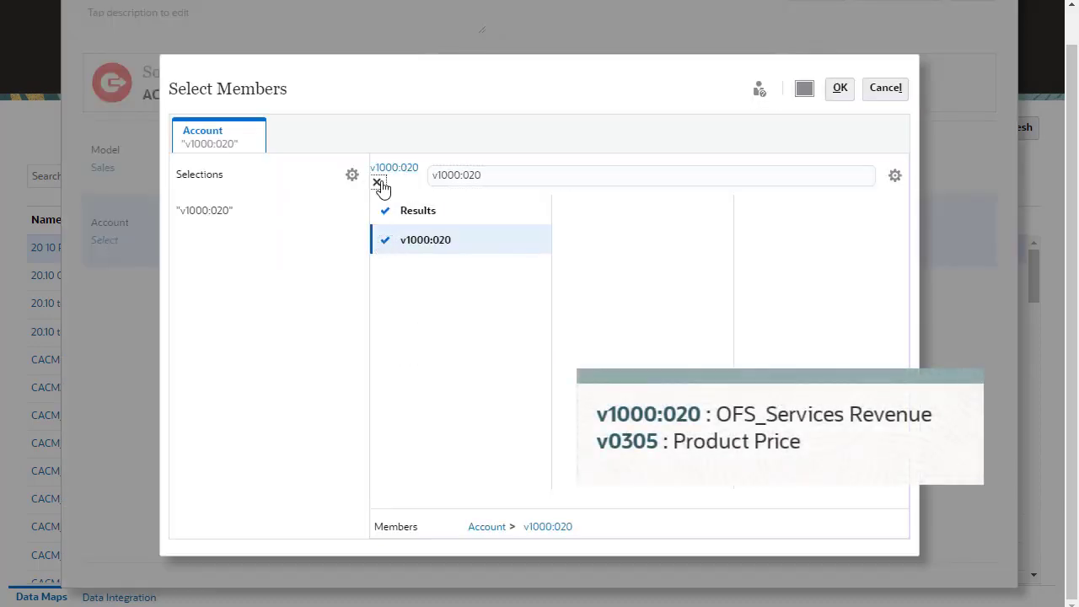
pyautogui.click(378, 182)
pyautogui.write('v0305')
pyautogui.press('Return')
pyautogui.click(385, 241)
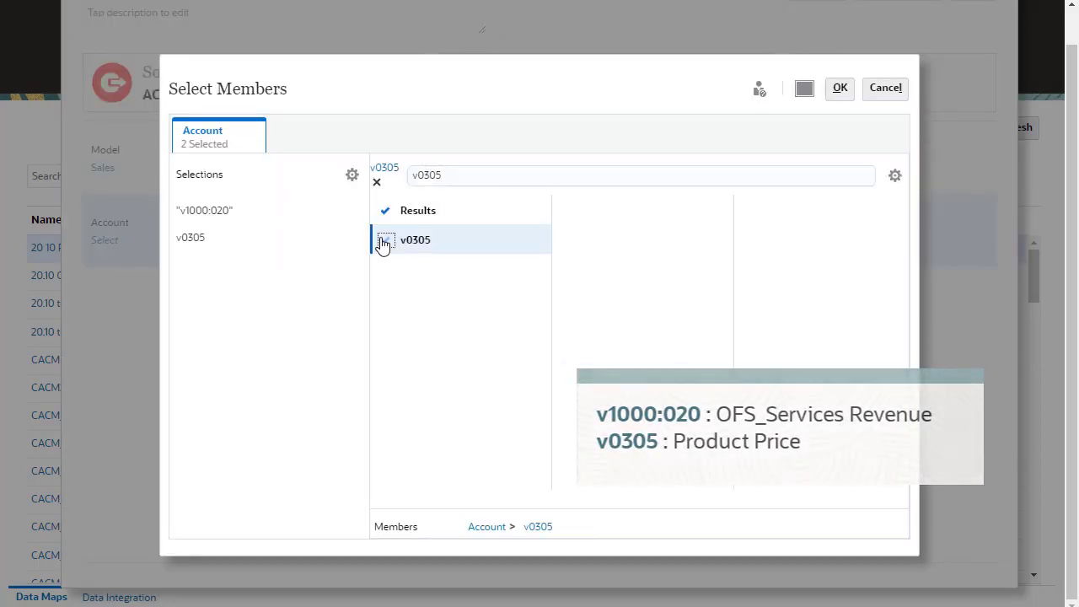
pyautogui.click(840, 89)
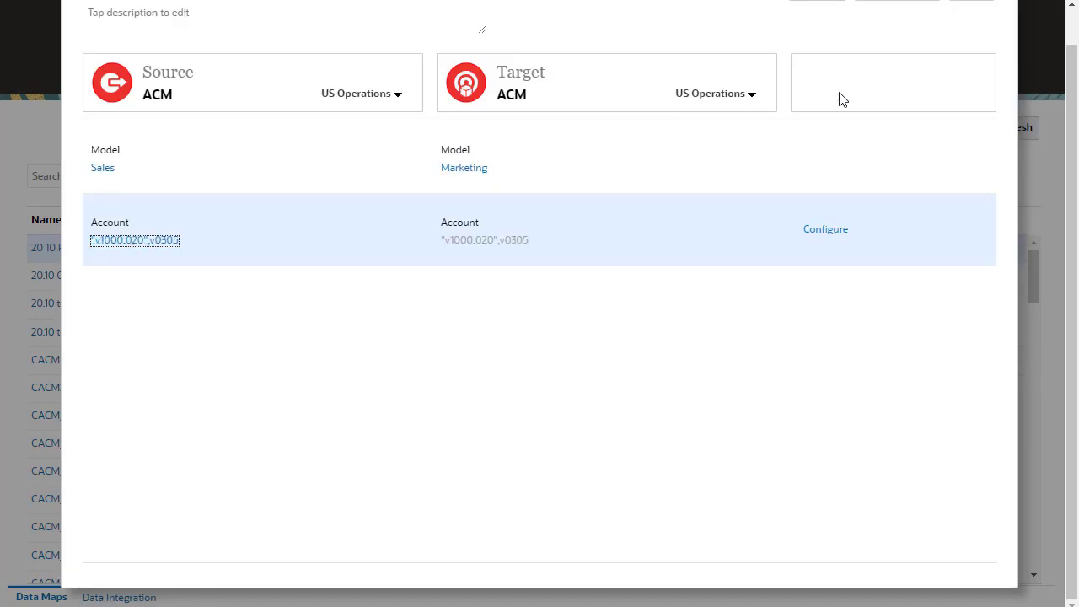
# Step: Accept SALES-MKTG's account configuration: Business Case Any, Input values, Forecast periods
pyautogui.click(817, 232)
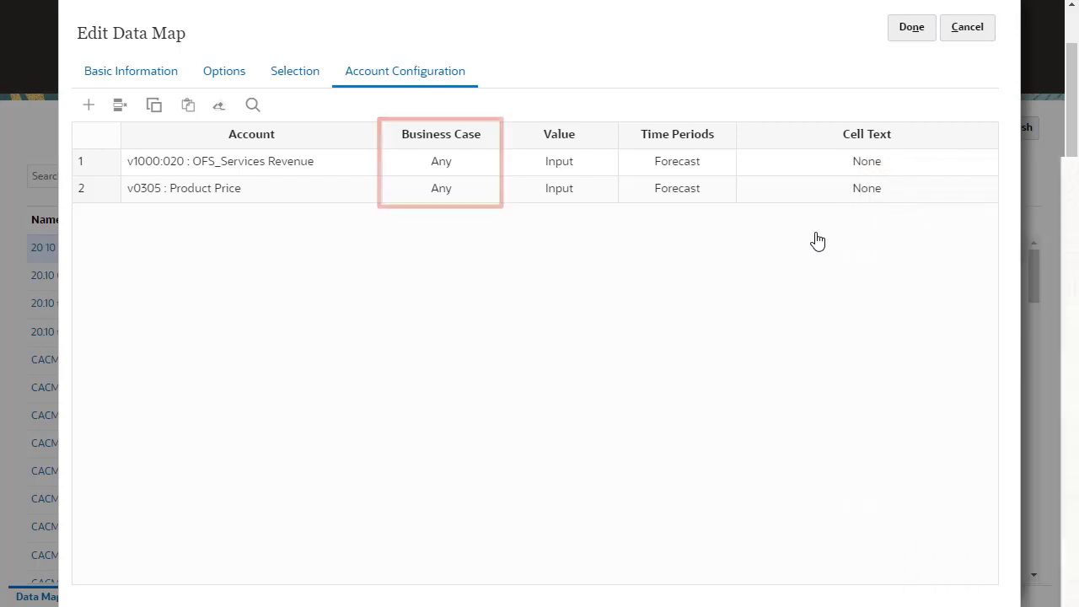
pyautogui.click(904, 30)
# Step: Open the Marketing model's consolidation attributes in the US Operations consolidation
pyautogui.click(934, 32)
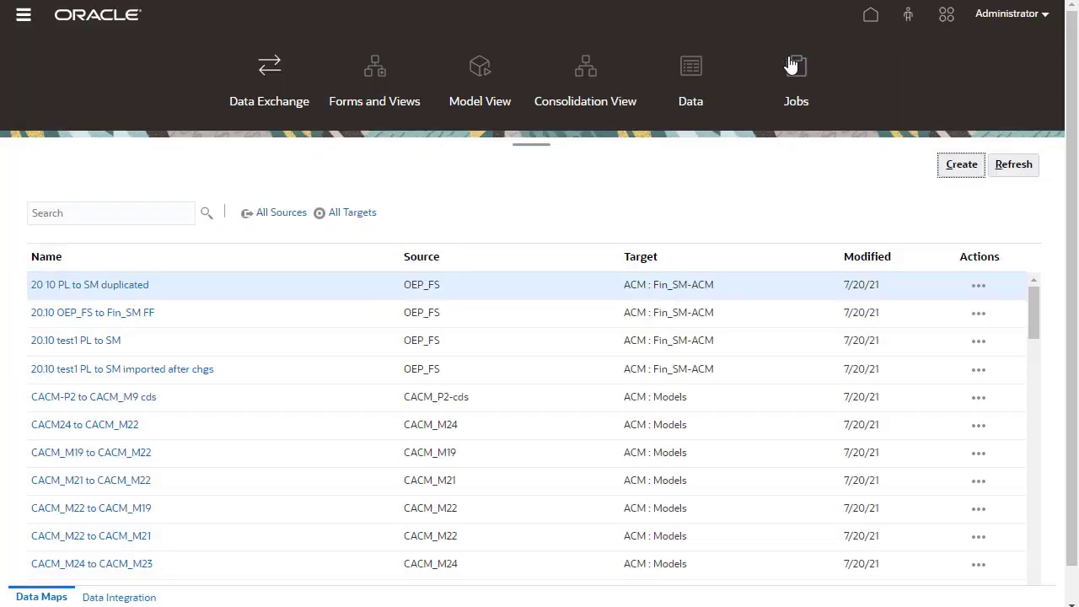
pyautogui.click(595, 97)
pyautogui.click(77, 560)
pyautogui.doubleClick(104, 465)
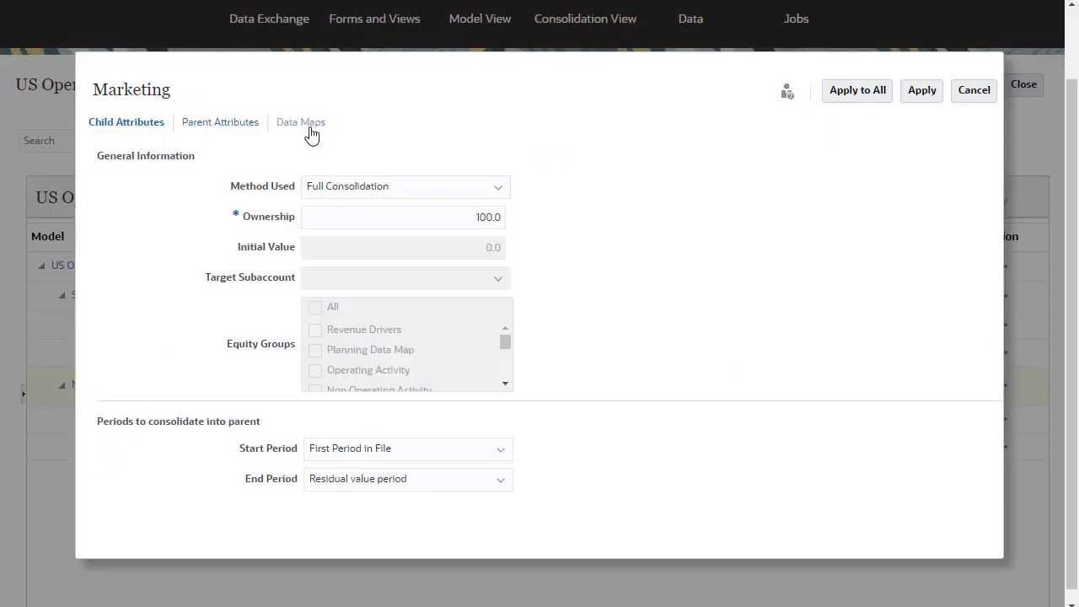
# Step: Assign SALES-MKTG as Marketing's Before data map with Run on Consolidate, then review the set data maps
pyautogui.click(302, 123)
pyautogui.click(464, 200)
pyautogui.click(470, 224)
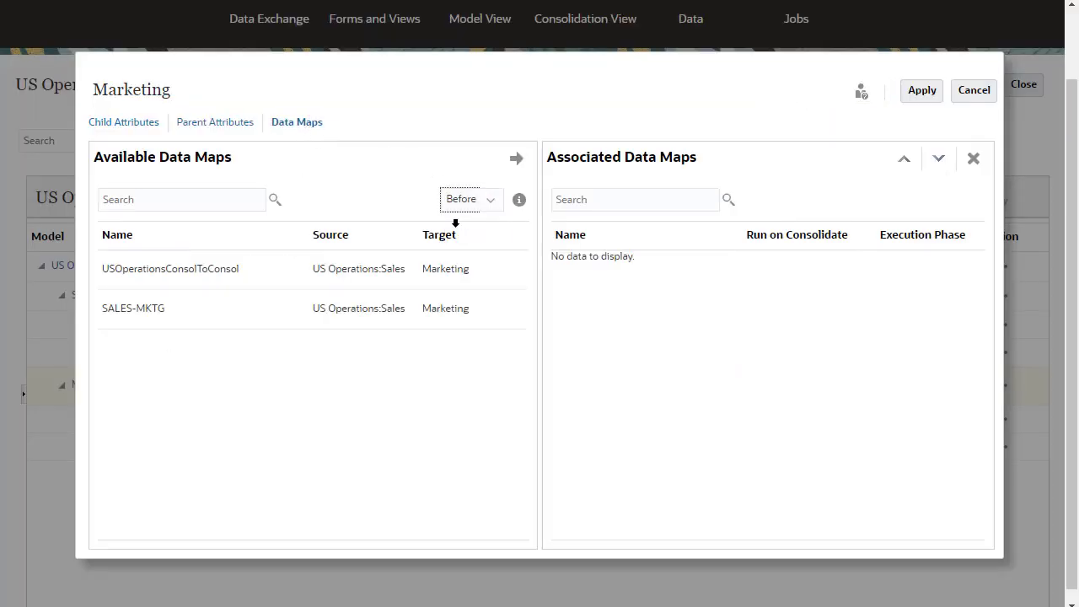
pyautogui.click(257, 324)
pyautogui.click(516, 160)
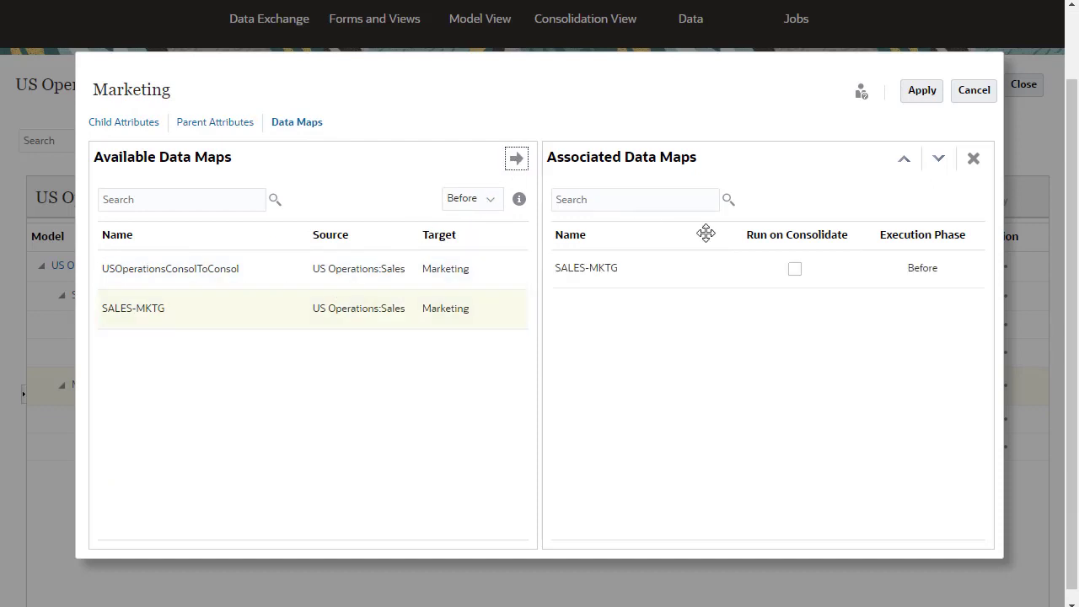
pyautogui.click(794, 269)
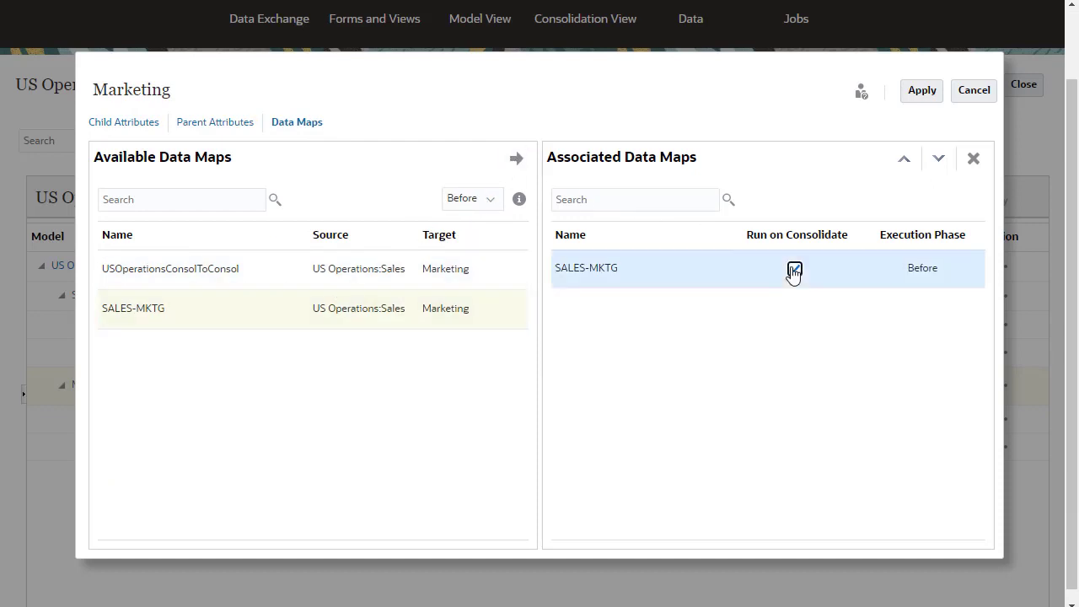
pyautogui.click(918, 91)
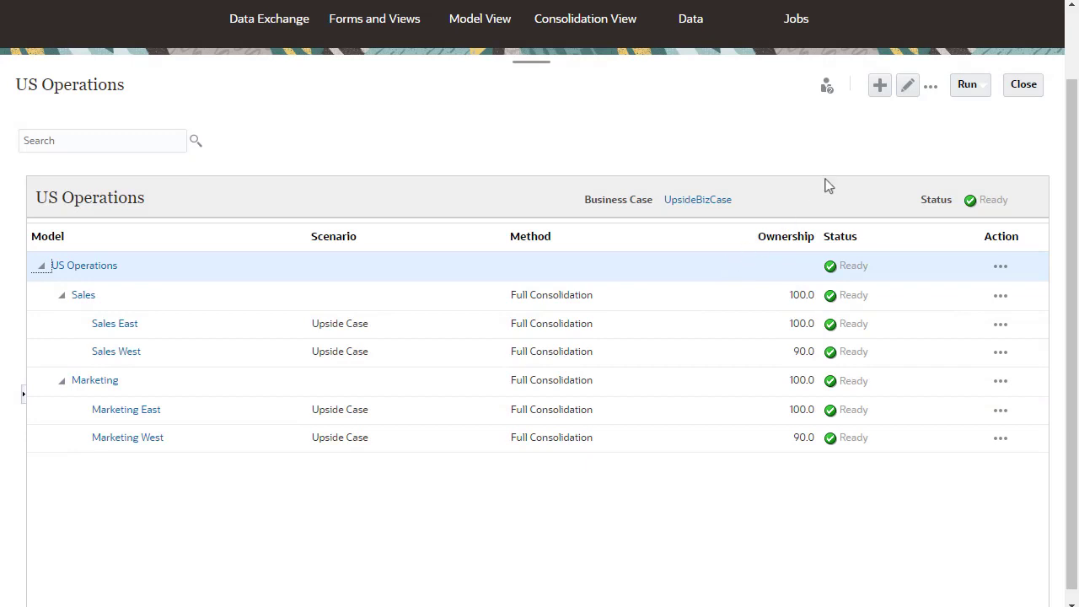
pyautogui.click(931, 86)
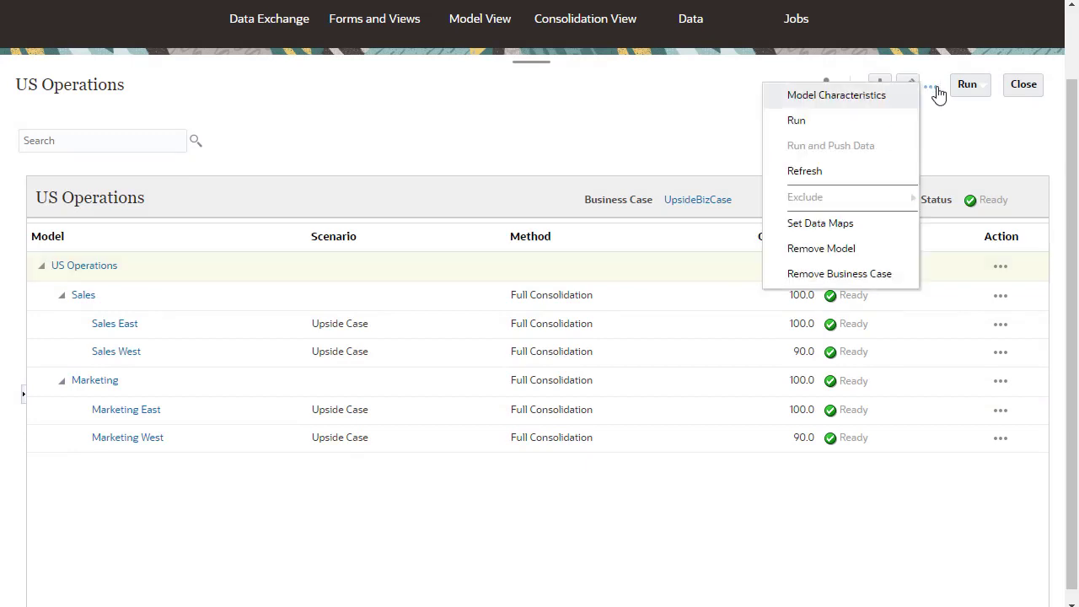
pyautogui.click(854, 224)
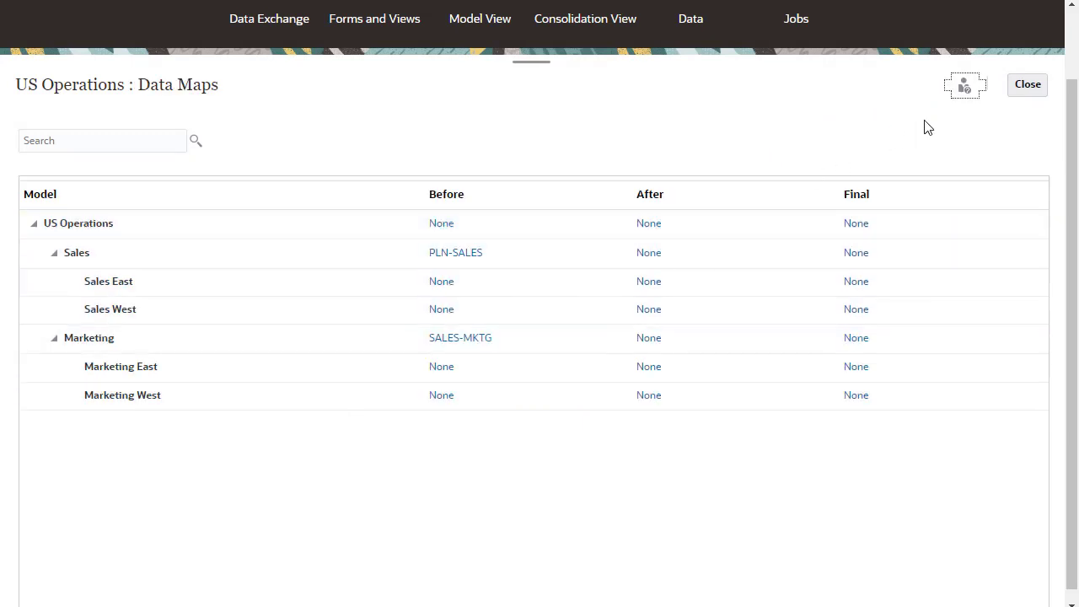
# Step: Submit a US Operations consolidation for UpsideBizCase, running other-source data maps first
pyautogui.click(1027, 85)
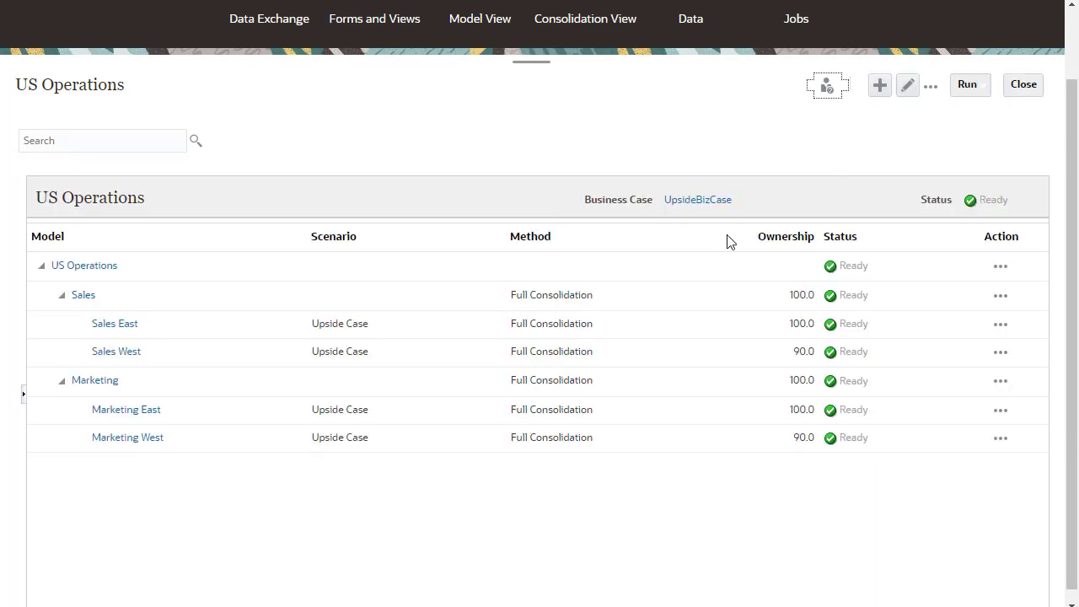
pyautogui.click(694, 265)
pyautogui.click(982, 93)
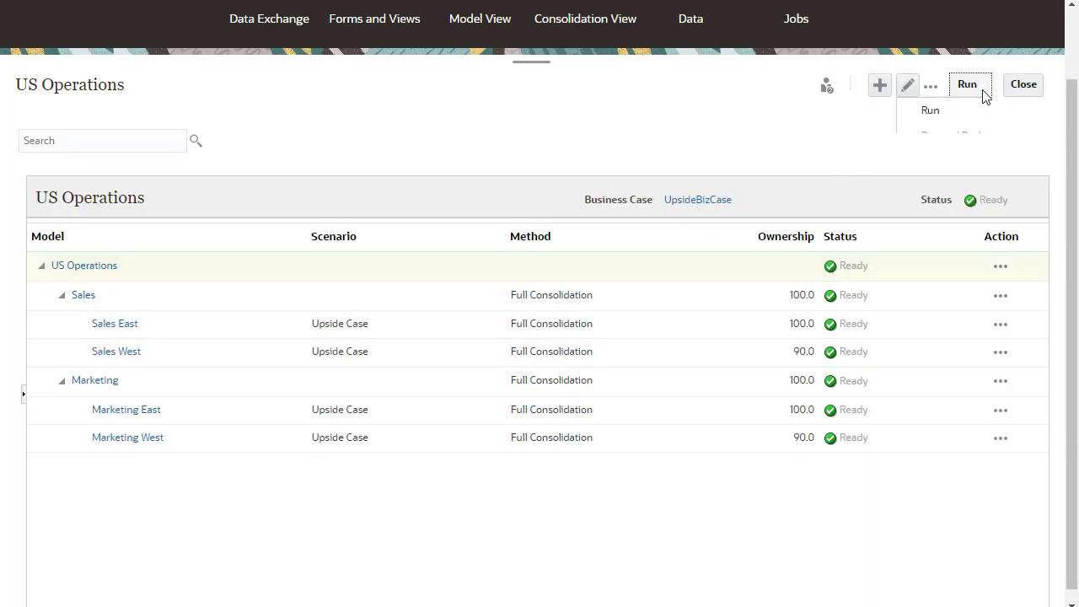
pyautogui.click(956, 113)
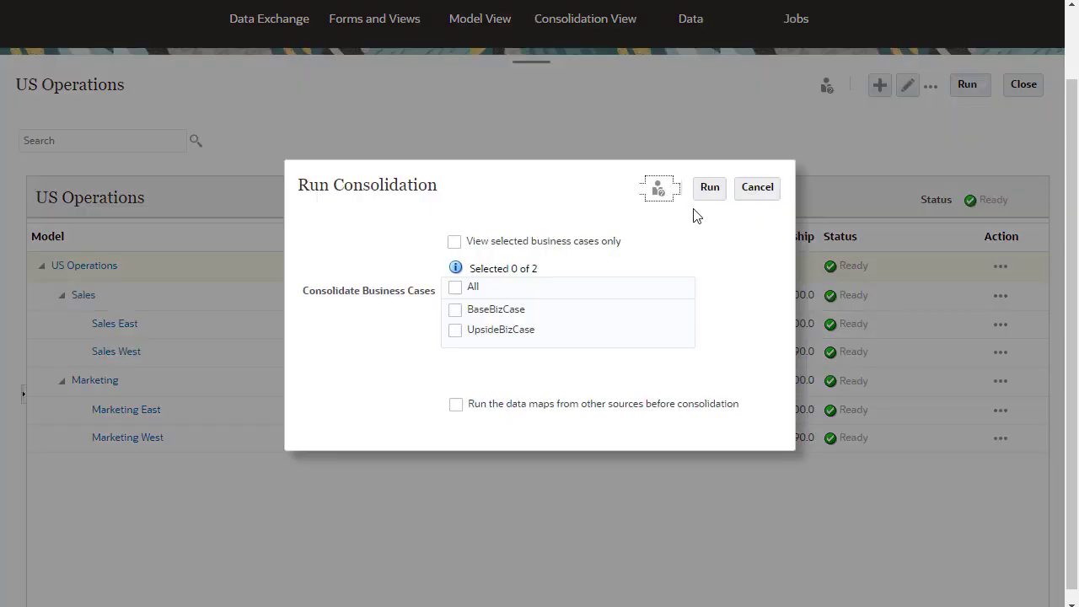
pyautogui.click(456, 332)
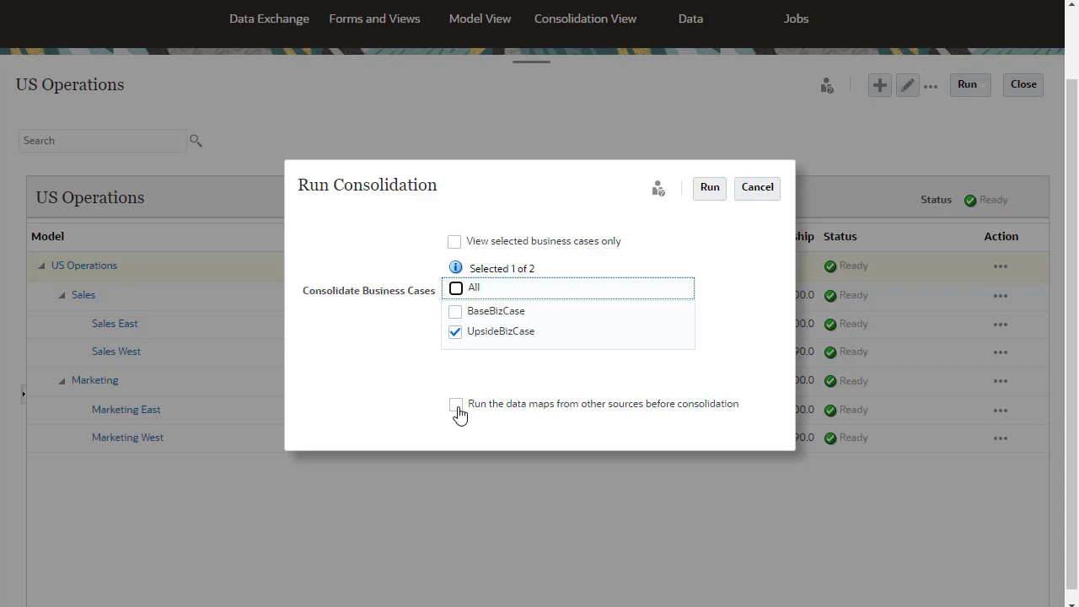
pyautogui.click(457, 407)
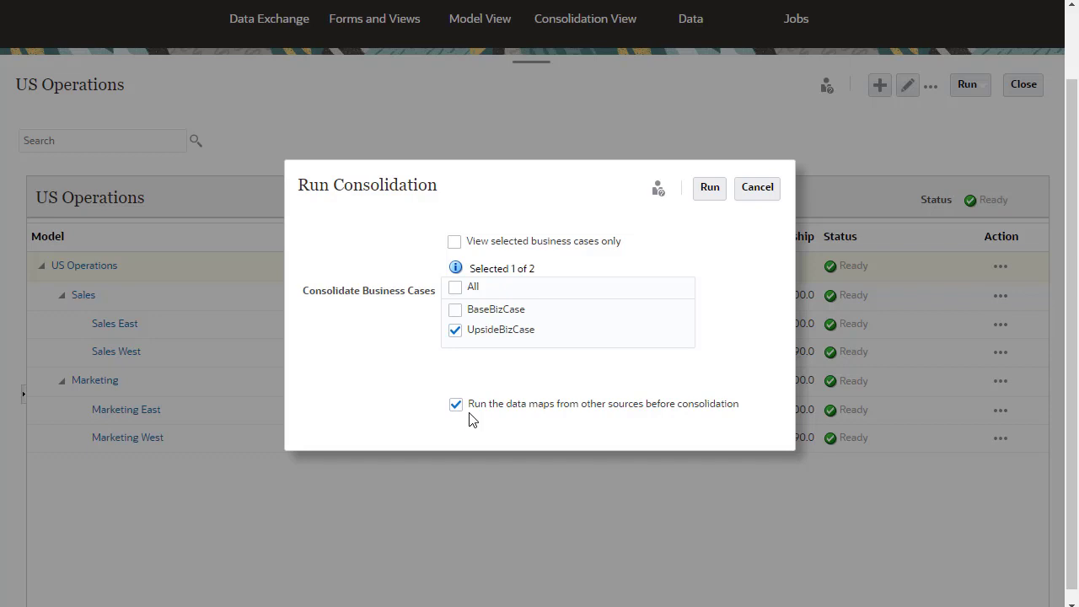
pyautogui.click(710, 187)
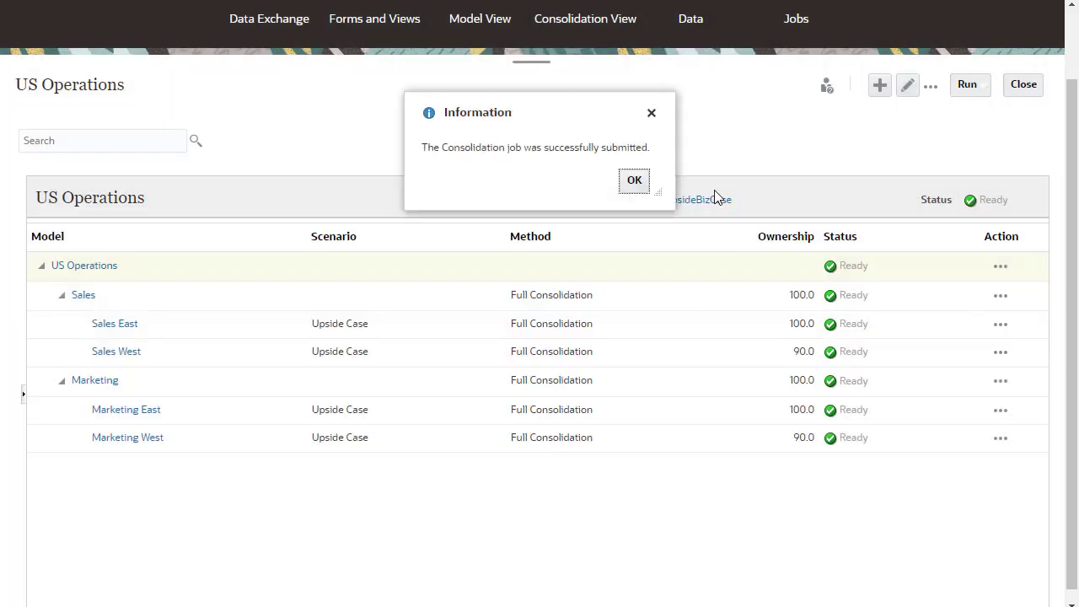
pyautogui.press('Return')
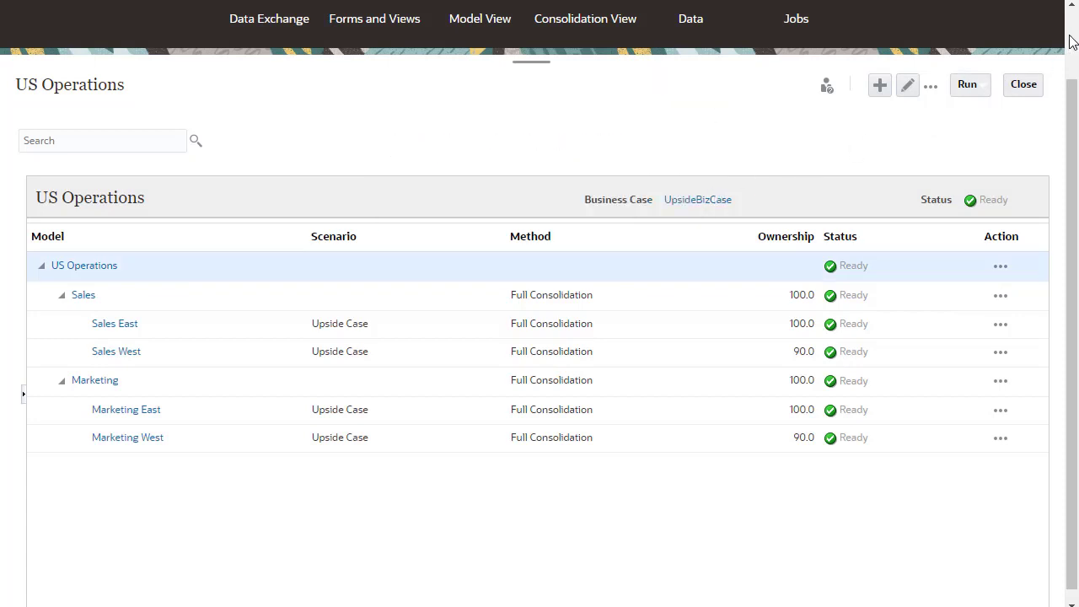
# Step: Check that the PLN-SALES and SALES-MKTG steps of the US Operations job completed
pyautogui.scroll(2, 955, 77)
pyautogui.click(801, 84)
pyautogui.click(567, 264)
pyautogui.click(147, 240)
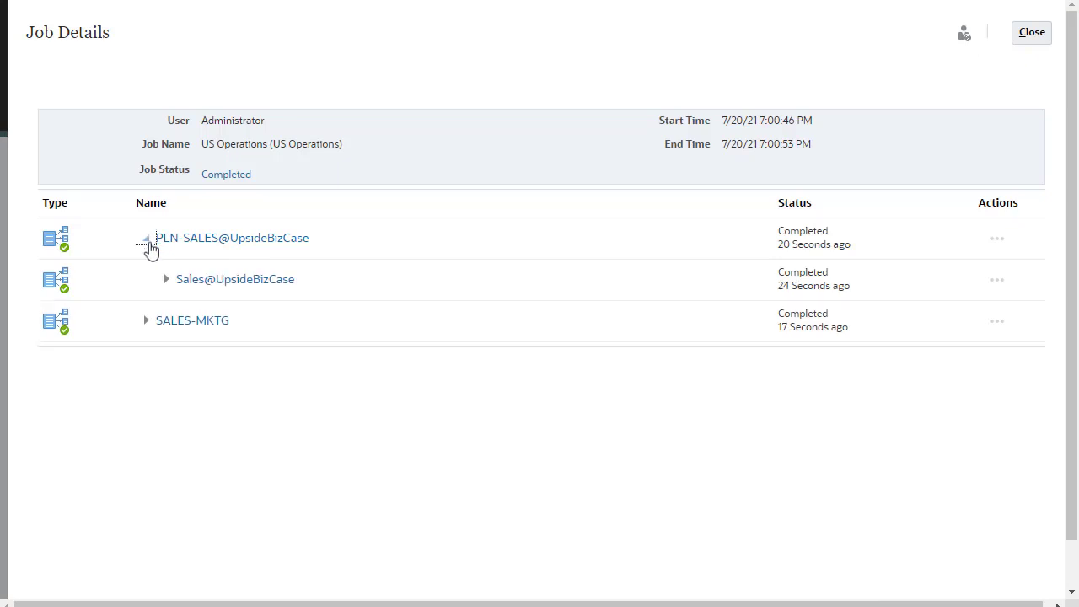
pyautogui.click(147, 321)
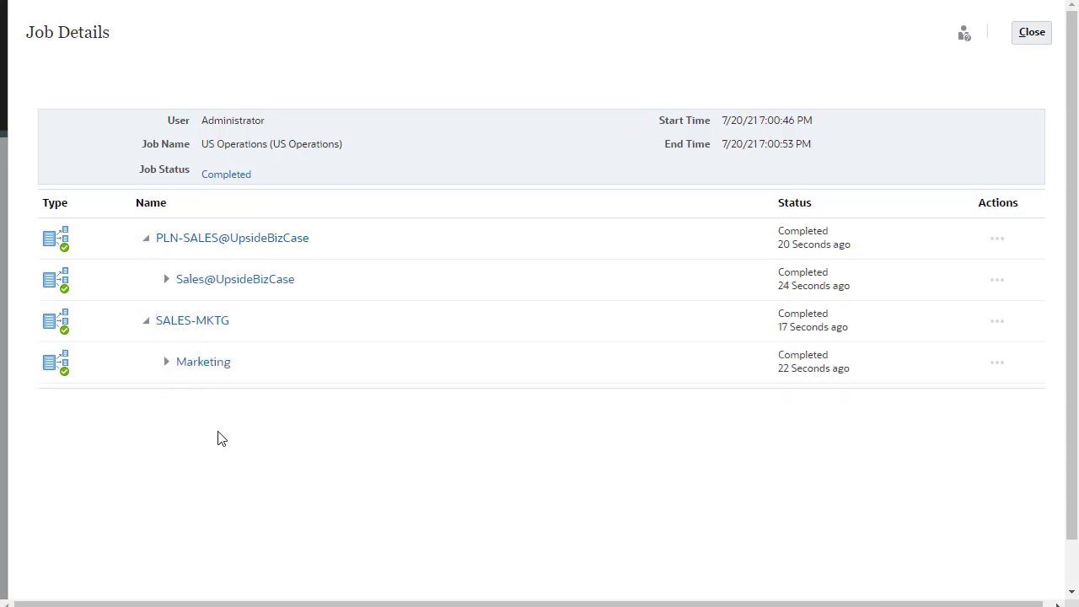
# Step: Compare 2019/2020 Product Price and Services Revenue in the Sales - SM and Marketing - SM forms
pyautogui.click(1033, 32)
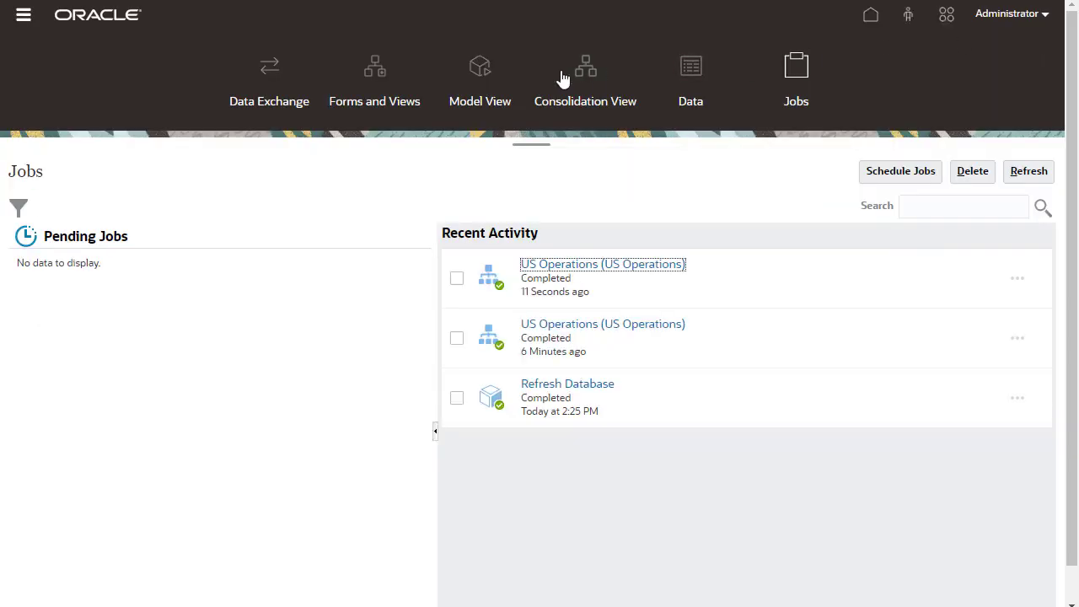
pyautogui.click(395, 88)
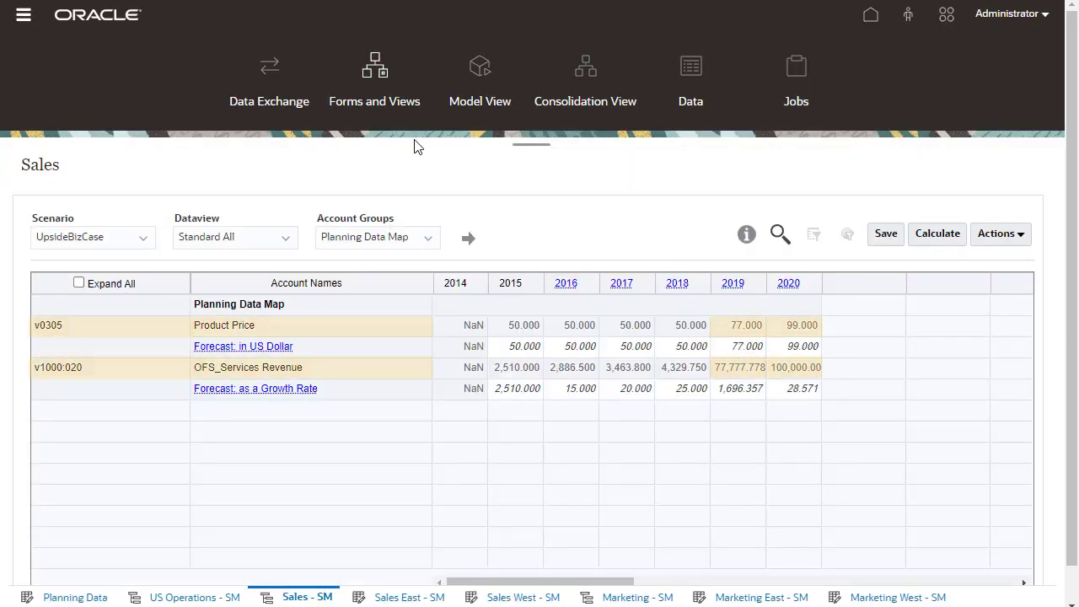
pyautogui.click(629, 597)
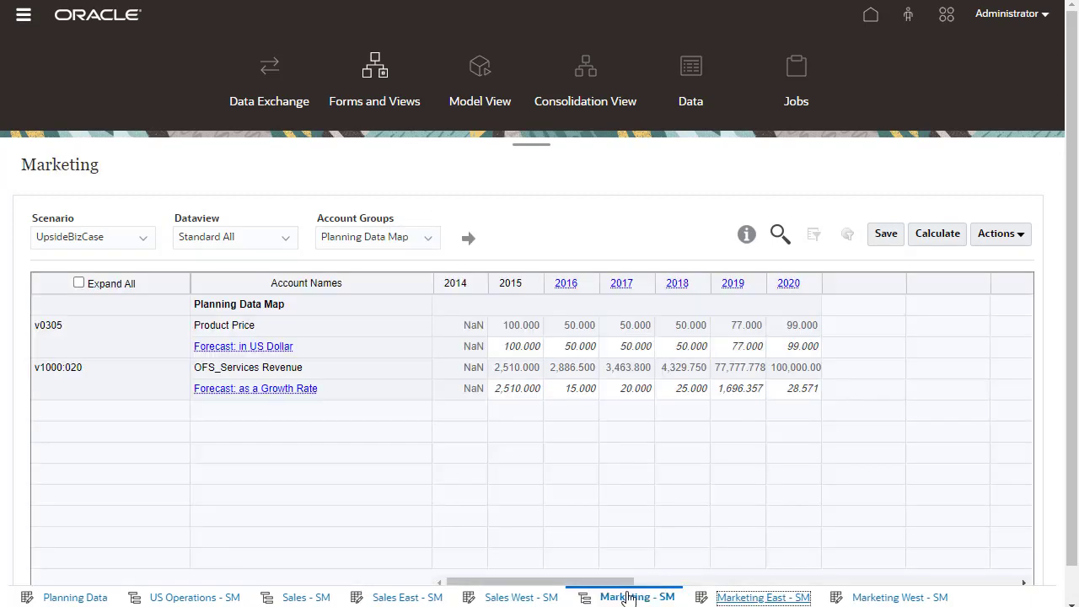